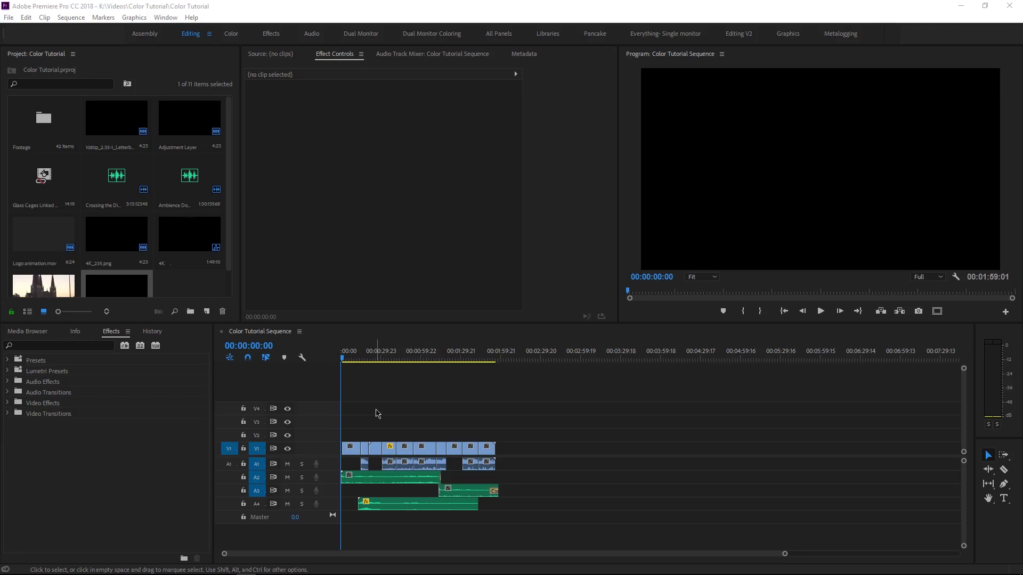
Play and skim through the sequence to review its clips, then return to the start.
left_click(349, 359)
key("space")
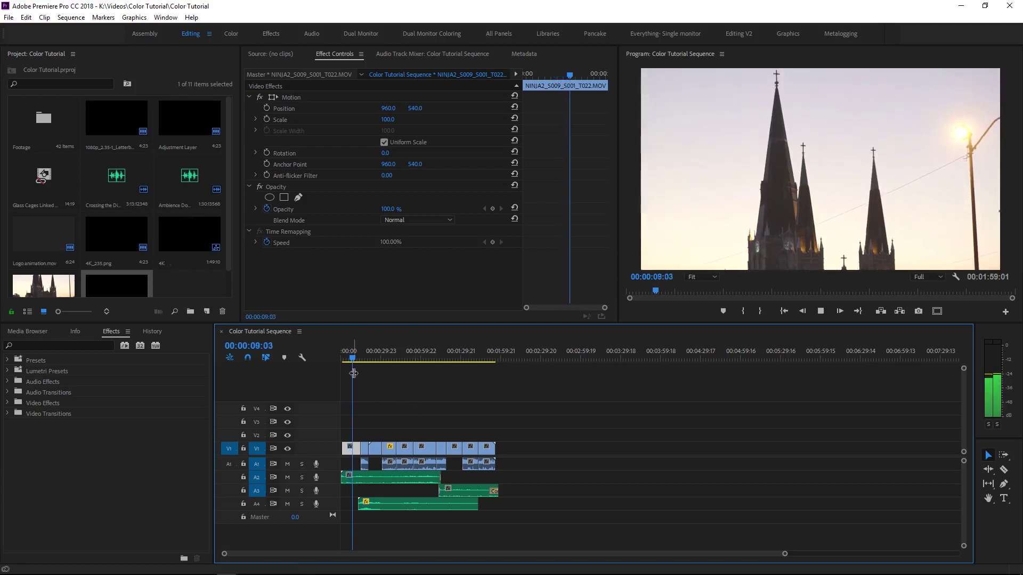
left_click_drag(355, 362, 392, 354)
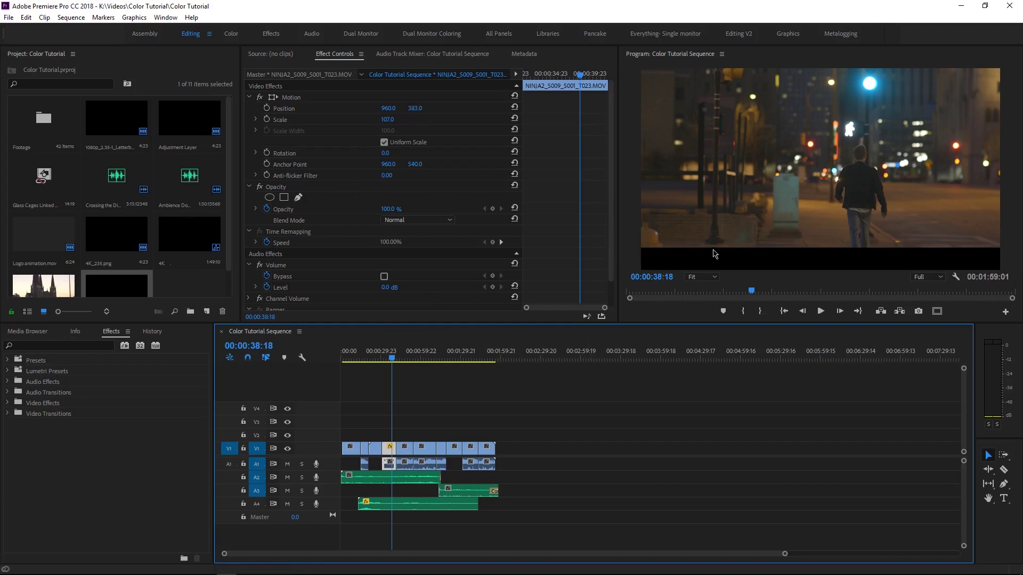
left_click_drag(404, 354, 490, 346)
key("Home")
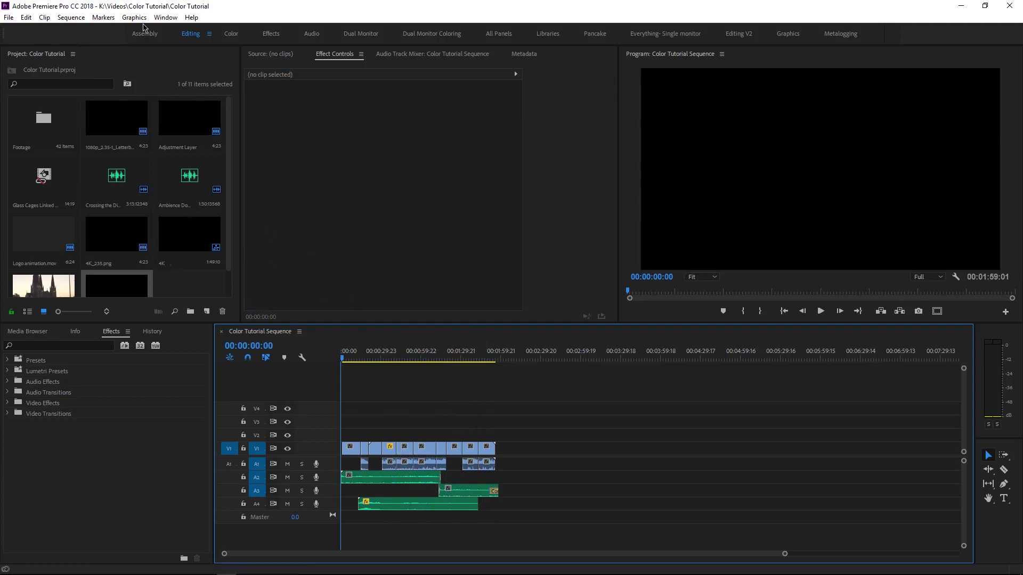
Save the sequence as Final Cut Pro XML 'Color Tutorial Sequence' in Videos\Color Tutorial.
left_click(11, 19)
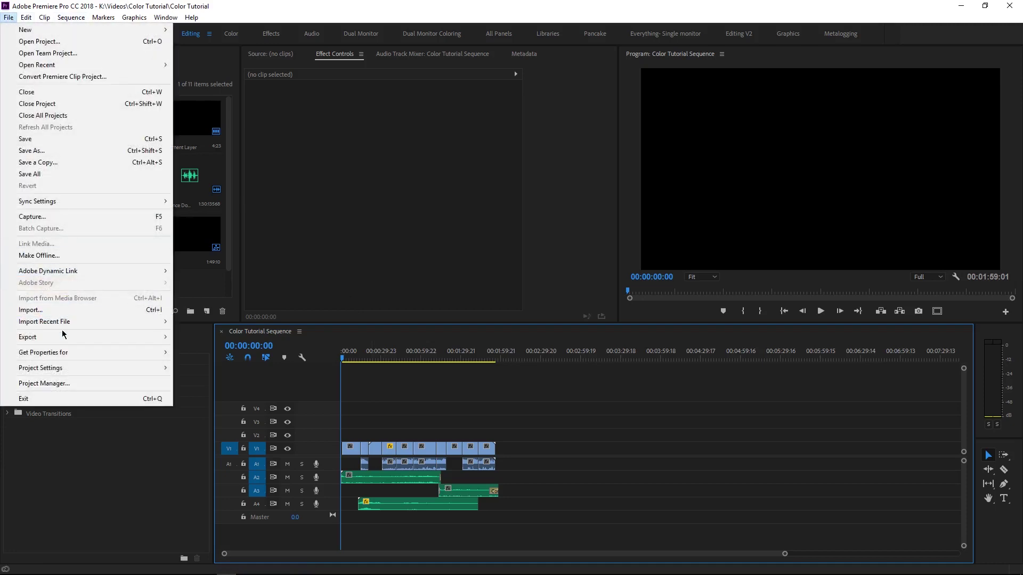
mouse_move(63, 337)
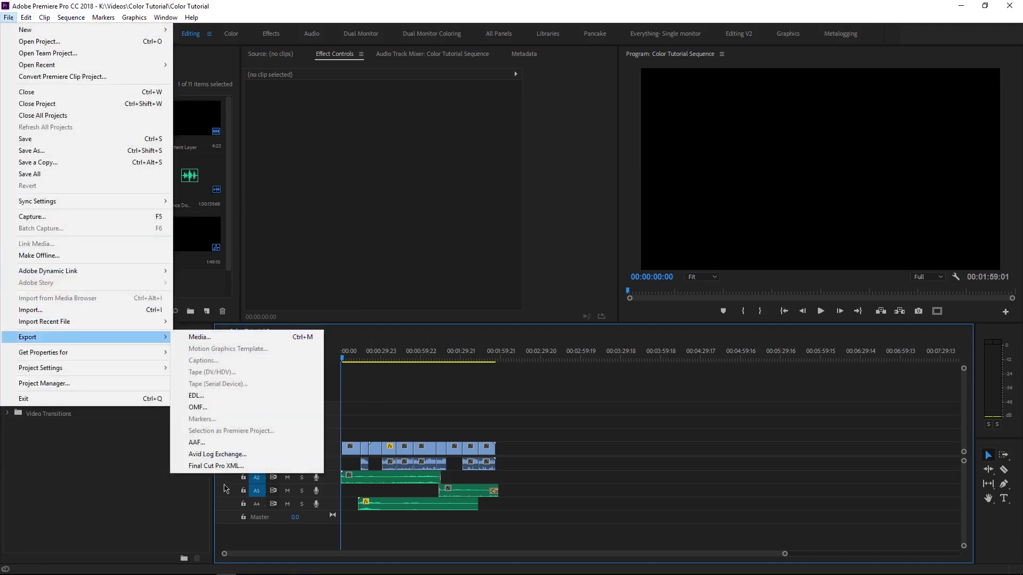
left_click(216, 465)
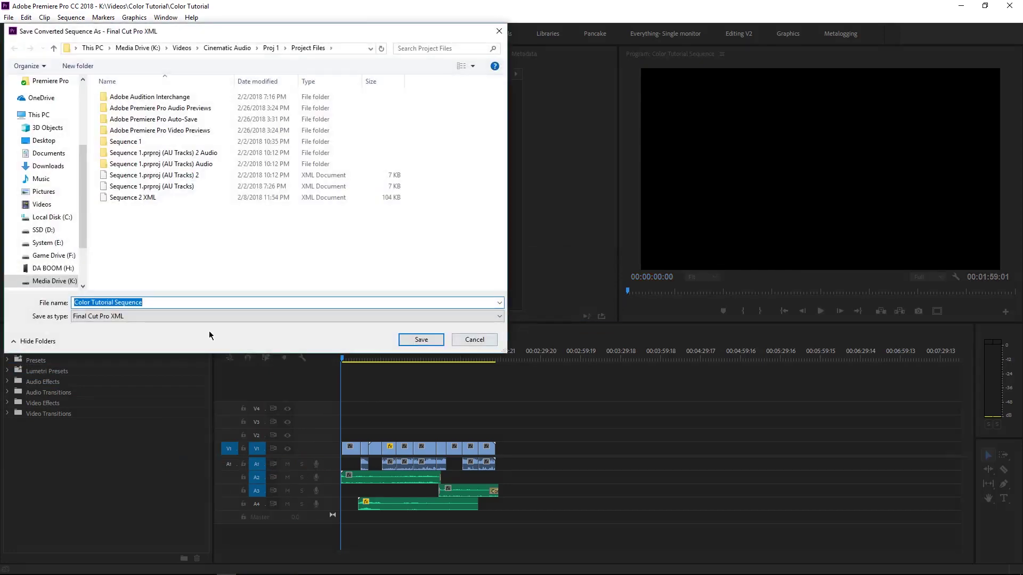
left_click(184, 48)
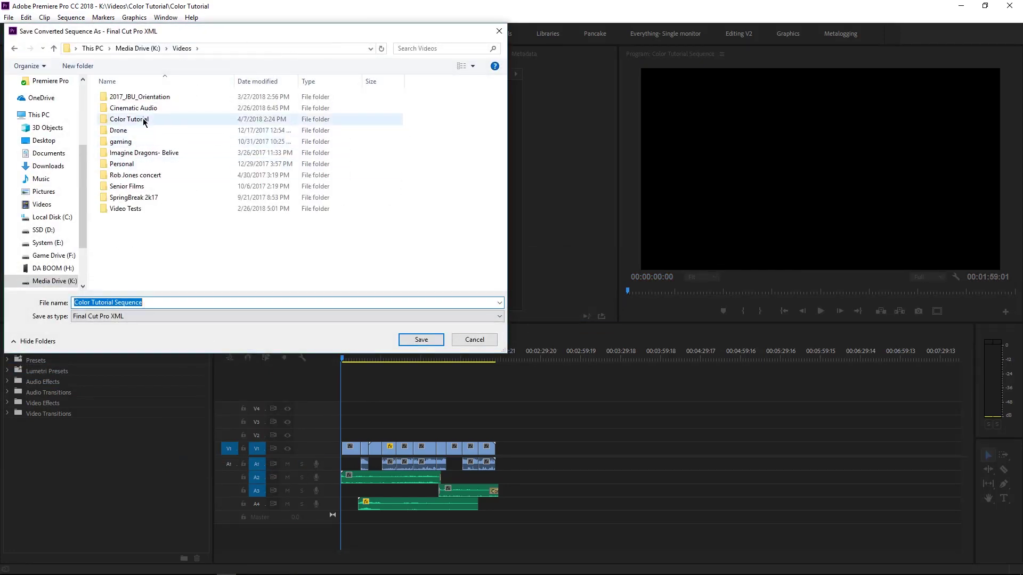
double_click(176, 119)
left_click(156, 299)
left_click(421, 339)
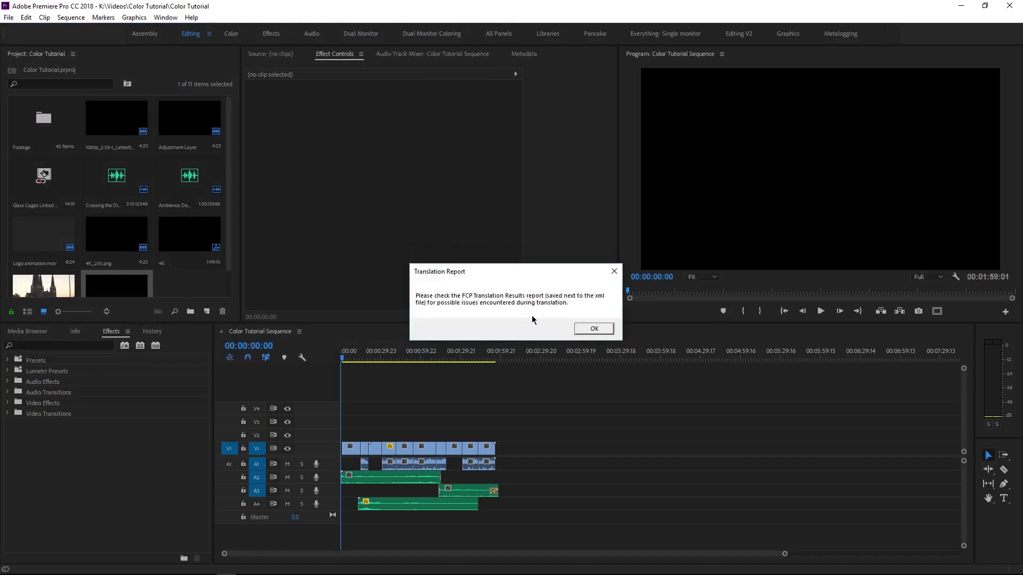
left_click(590, 328)
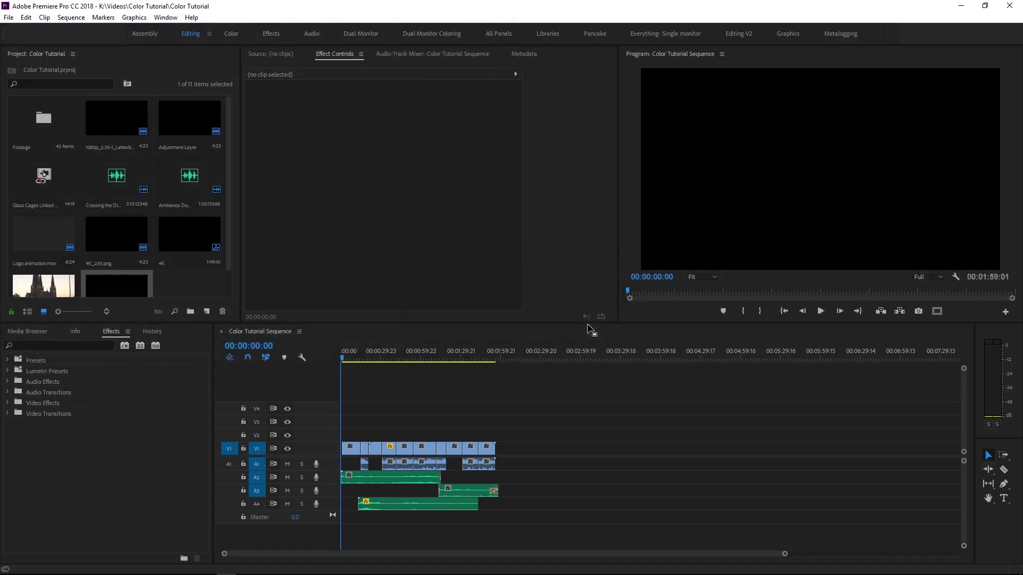
Switch to DaVinci Resolve 14 and create a new project named 'Color Tutoria'.
left_click(238, 566)
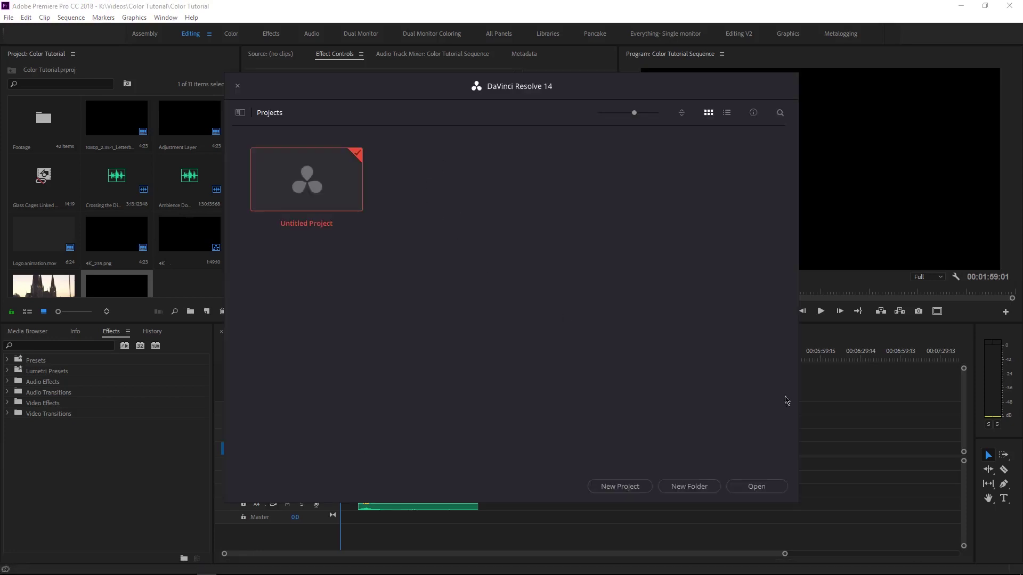
left_click(639, 491)
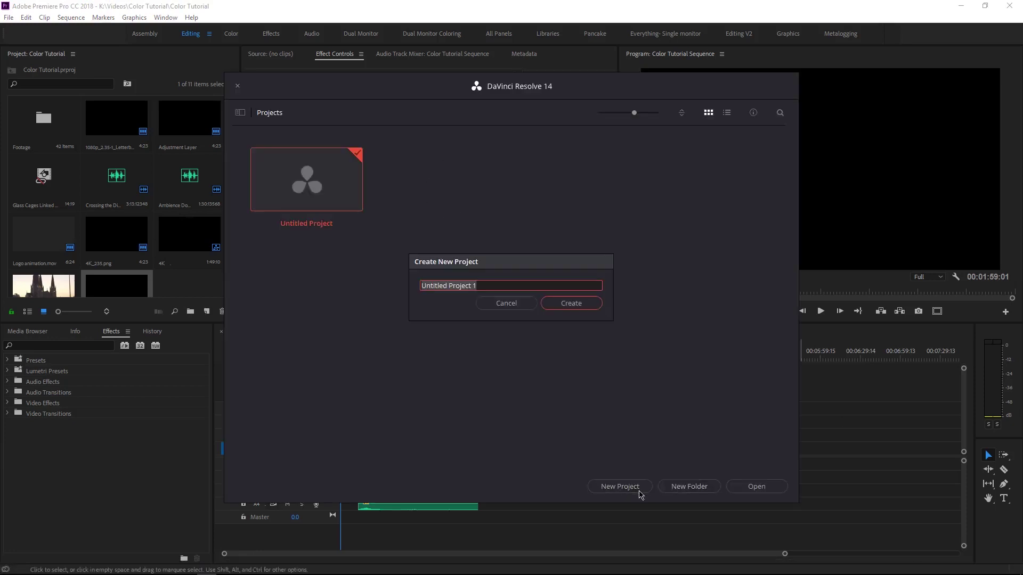
type("Color T")
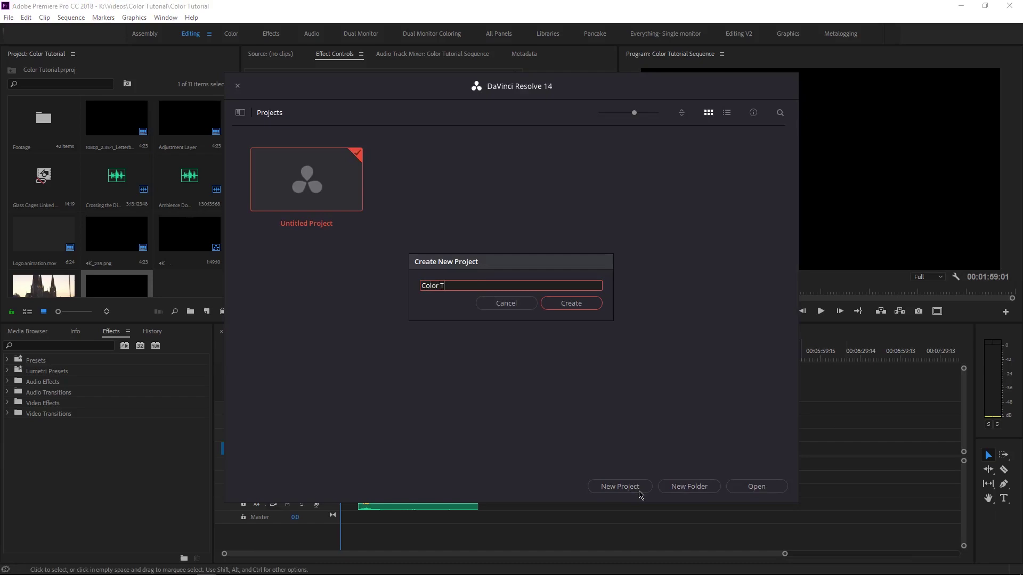
type("utoria")
key("Return")
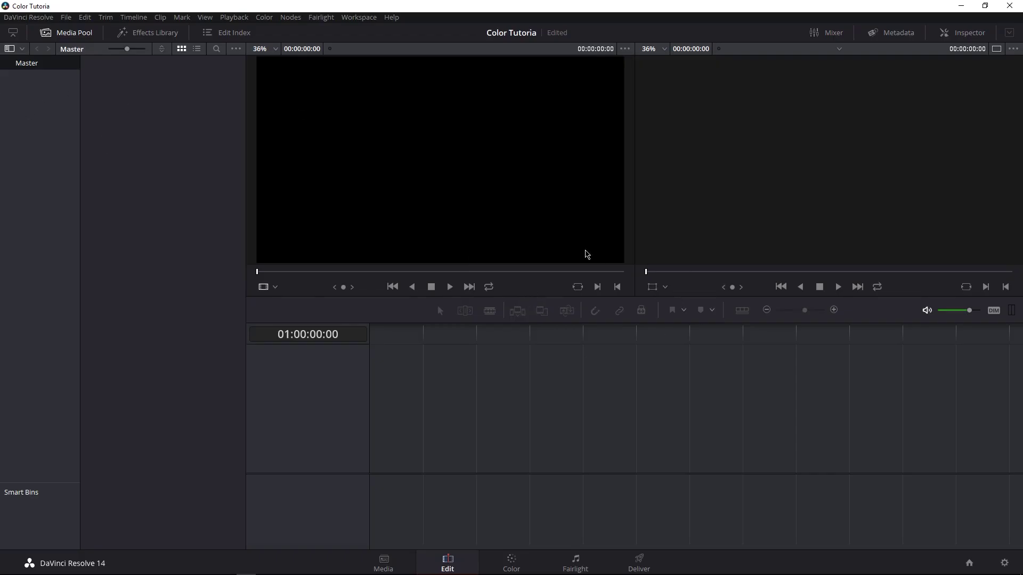
Hide and restore the Media Pool panel, then open and close the File menu.
left_click(57, 35)
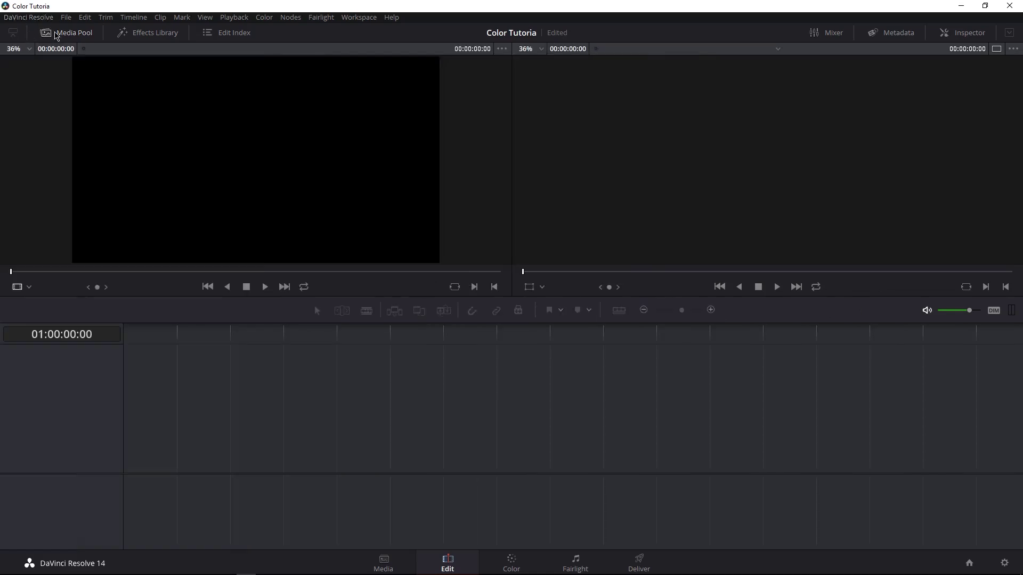
left_click(60, 37)
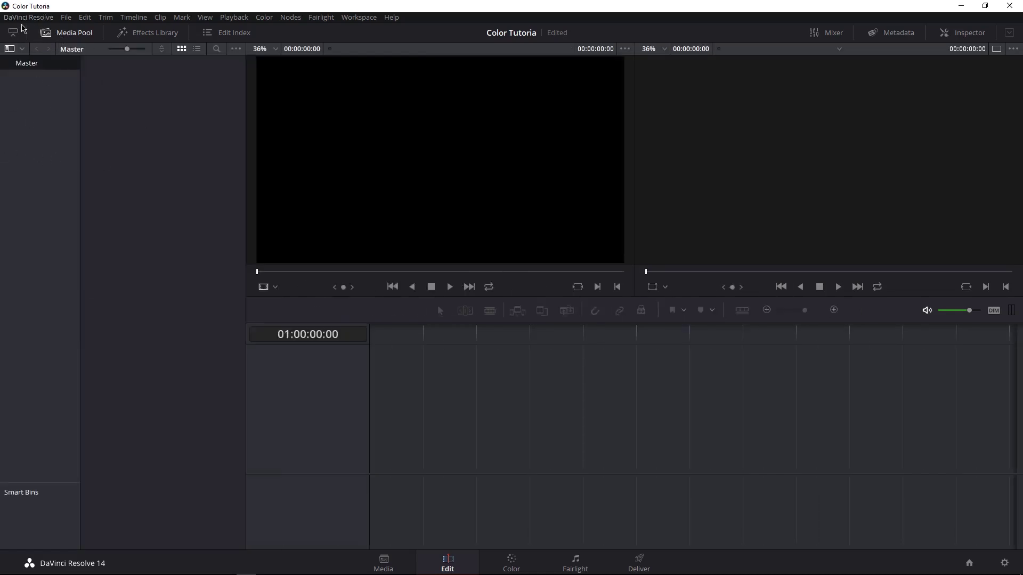
left_click(67, 18)
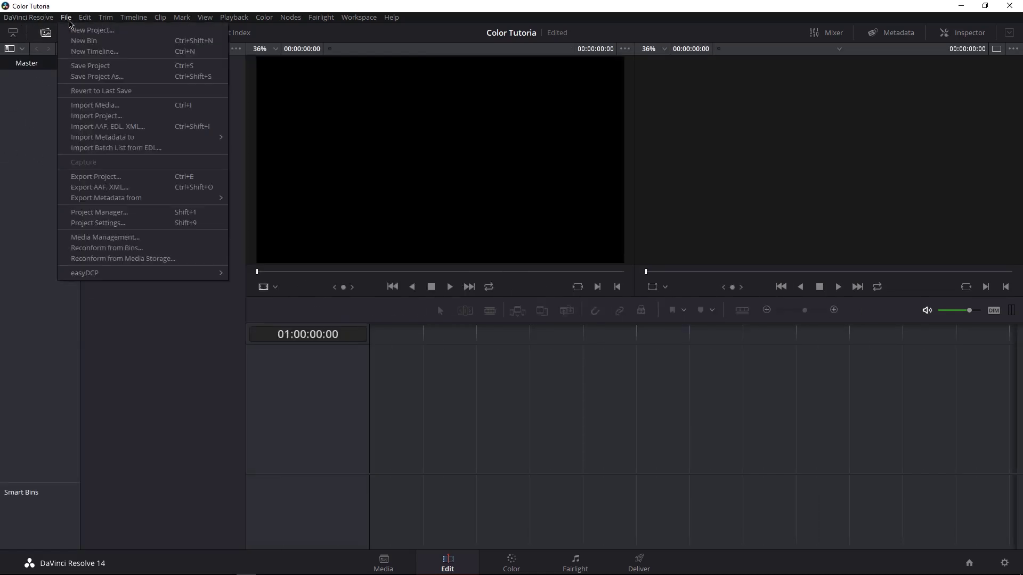
left_click(30, 149)
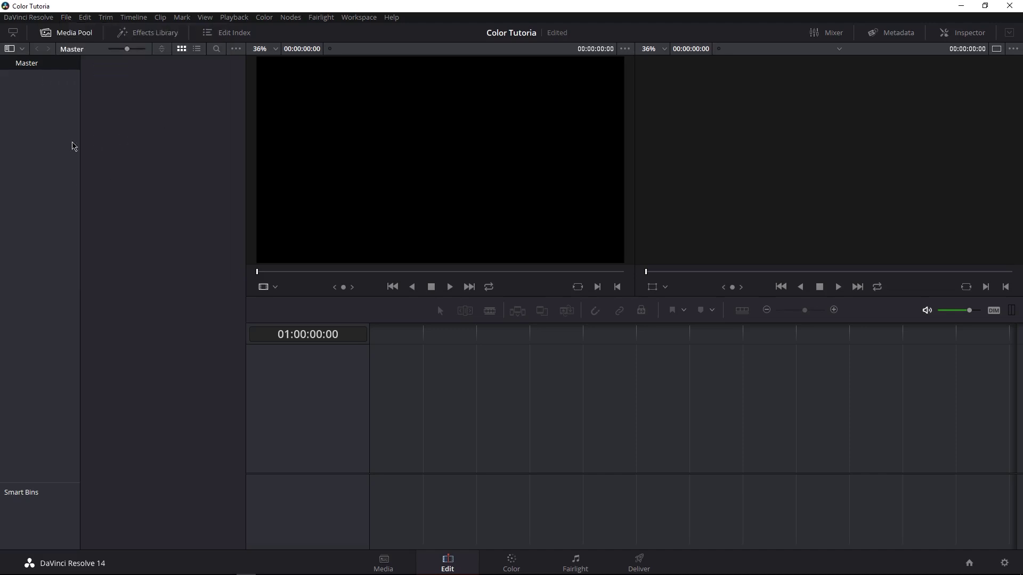
Import Color Tutorial Sequence.xml from K:\Videos\Color Tutorial, accepting the Load XML settings.
left_click(67, 17)
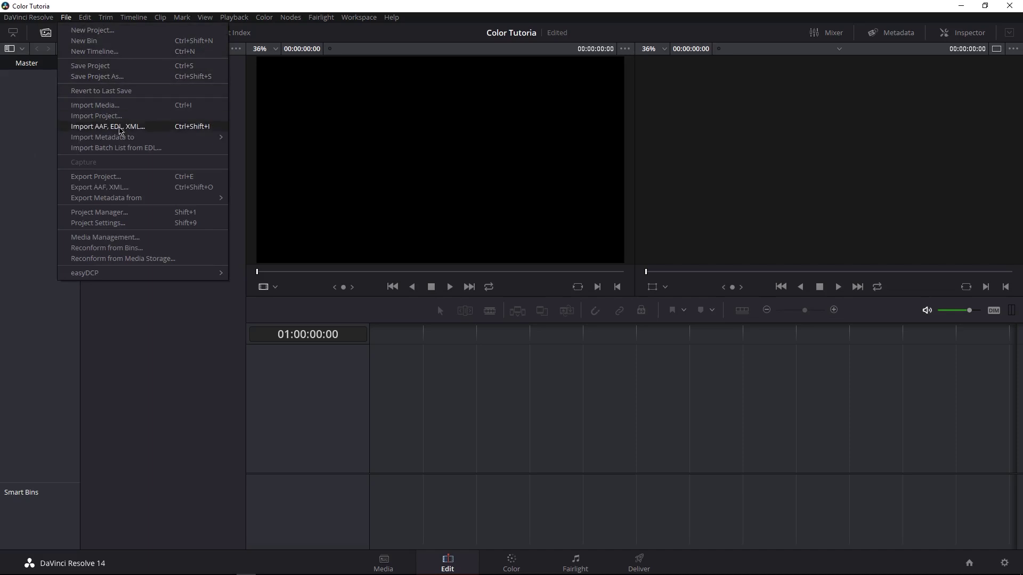
left_click(174, 128)
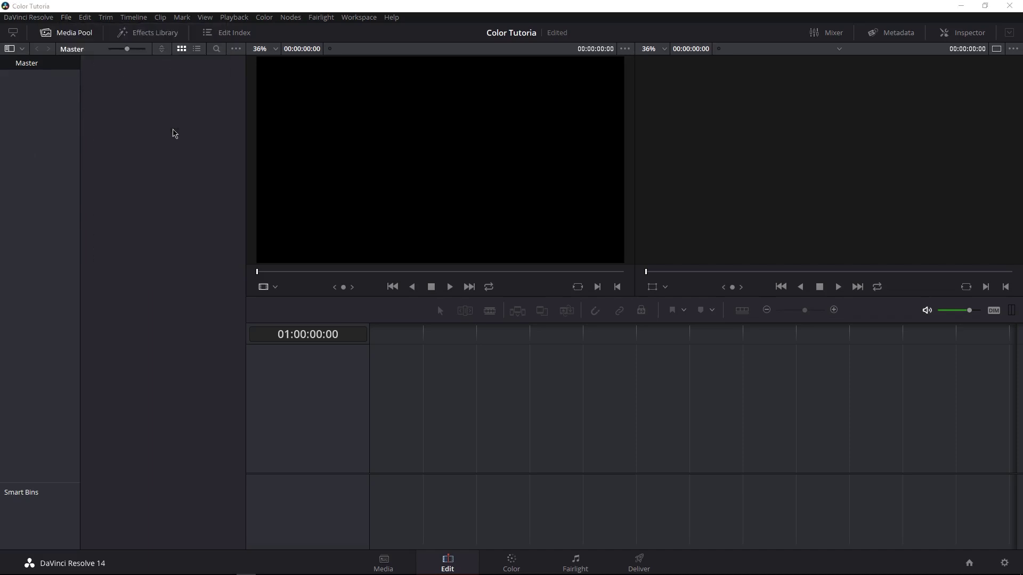
scroll(63, 223, "down", 3)
scroll(63, 223, "down", 3)
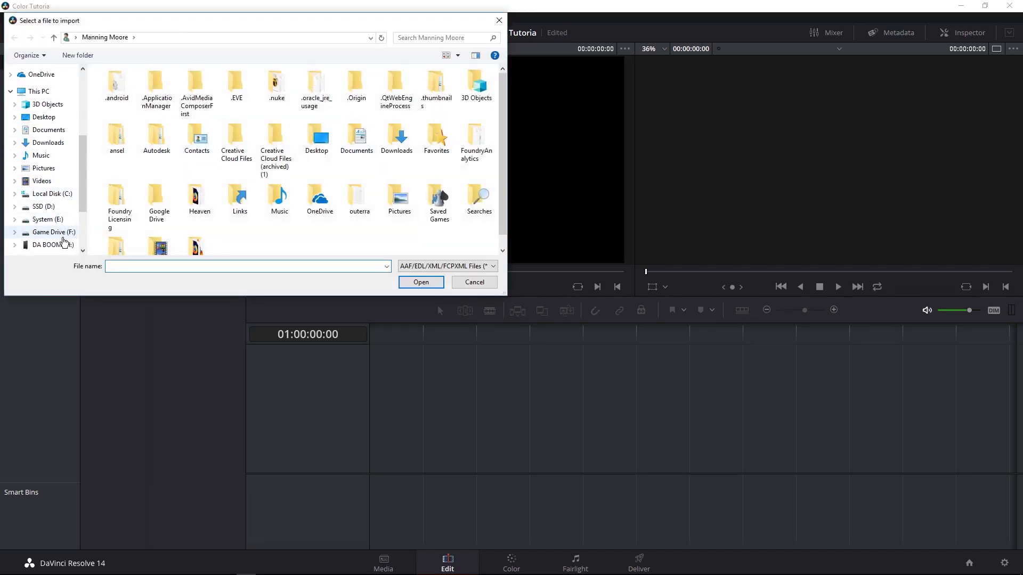
left_click(53, 223)
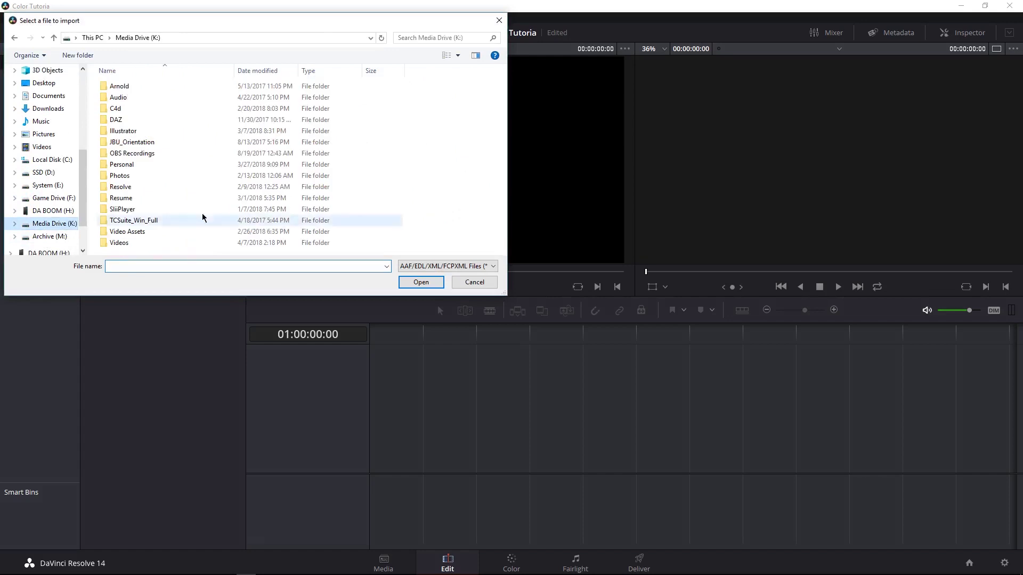
double_click(126, 240)
double_click(141, 108)
double_click(176, 98)
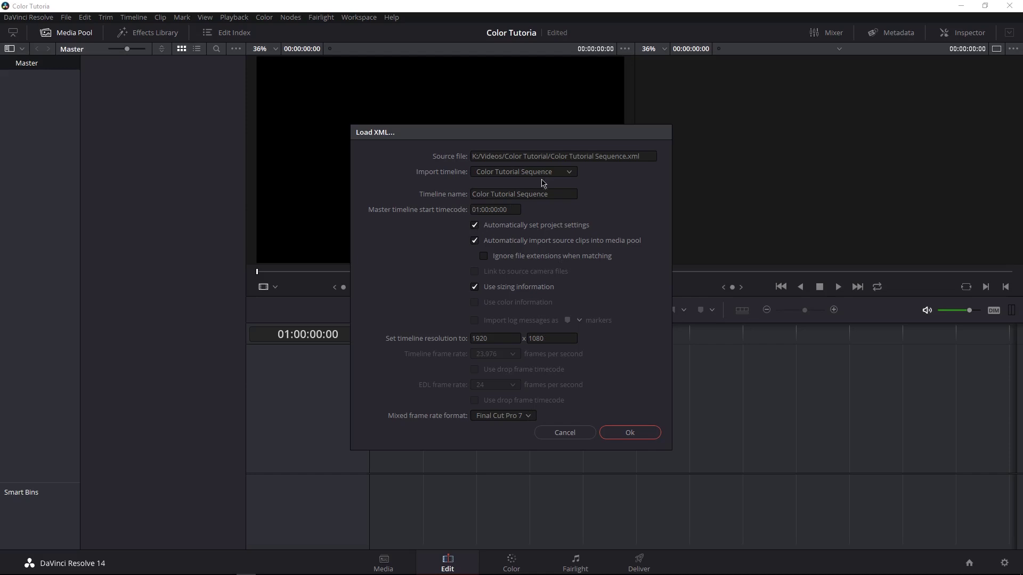
left_click(619, 438)
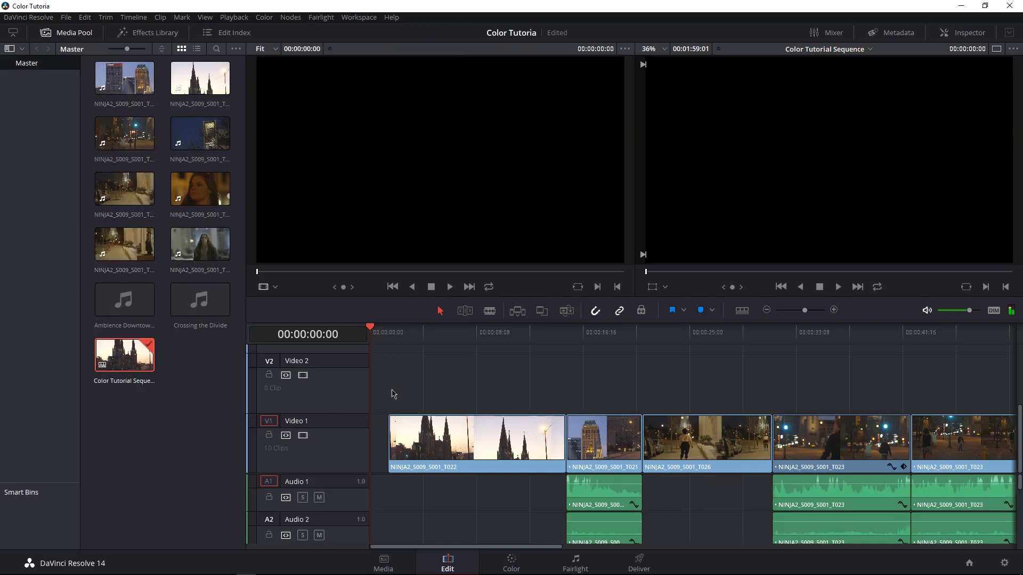
Skim to the T026 clip and mute audio tracks A1, A2, A3 and A4.
left_click_drag(380, 334, 815, 395)
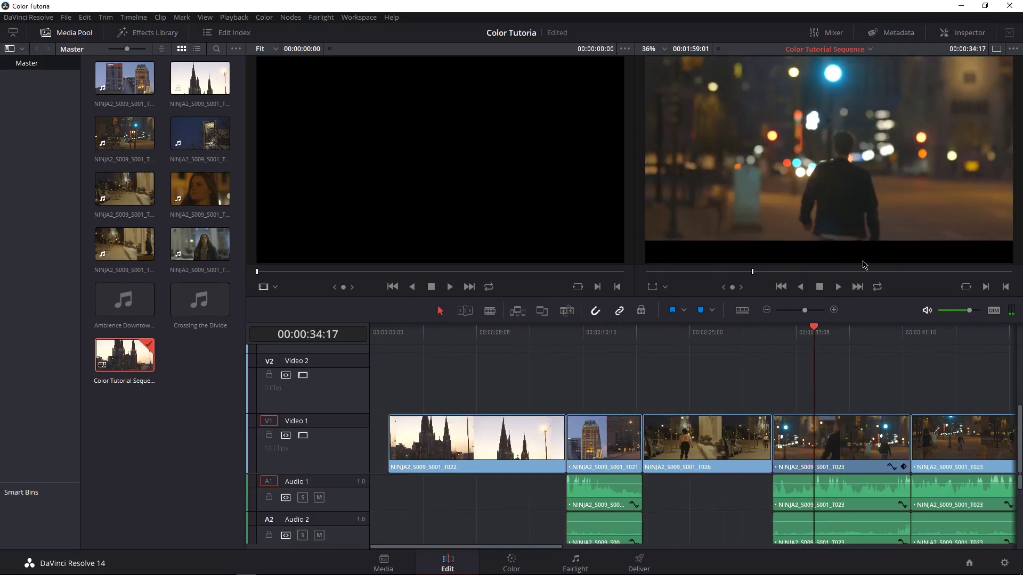
scroll(410, 510, "down", 1)
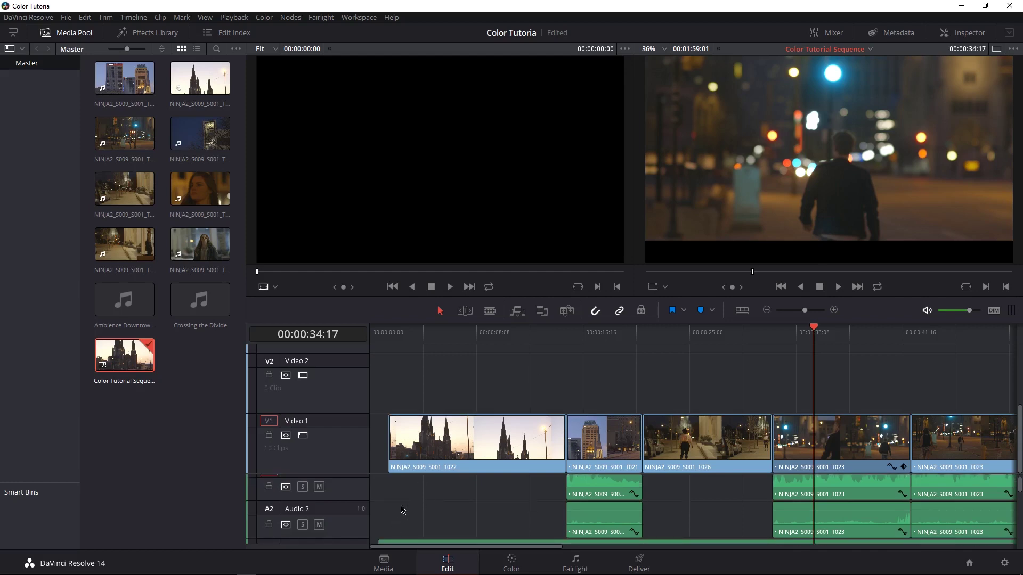
scroll(403, 511, "up", 1)
left_click(319, 497)
left_click(320, 536)
scroll(322, 536, "down", 2)
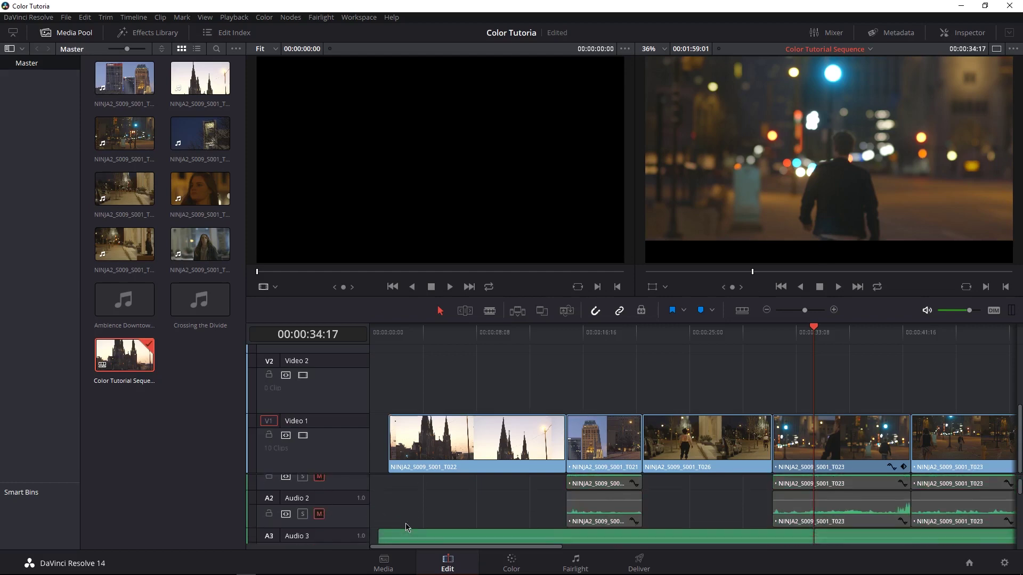
left_click(320, 521)
scroll(322, 526, "down", 1)
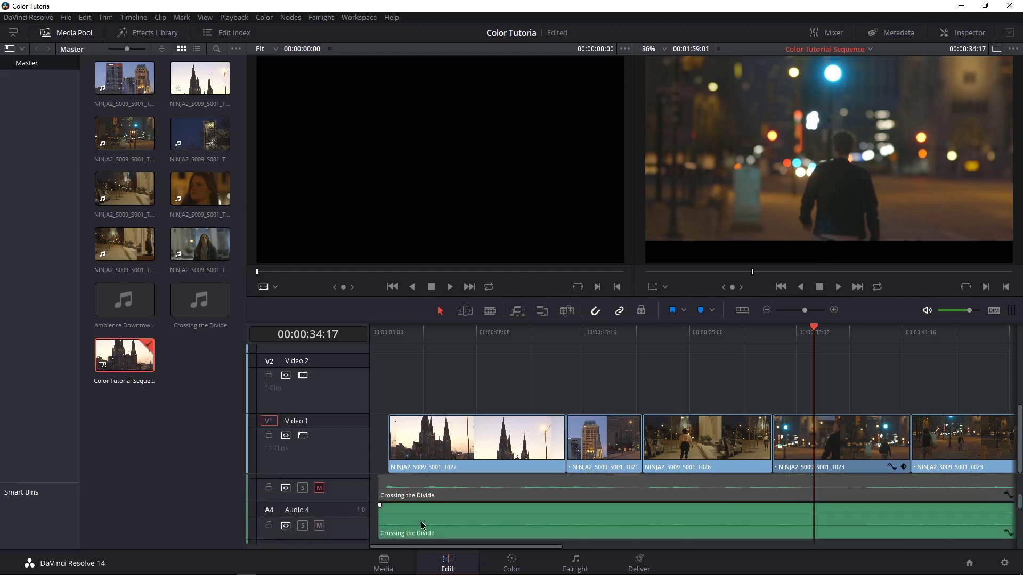
left_click(319, 515)
scroll(471, 530, "up", 2)
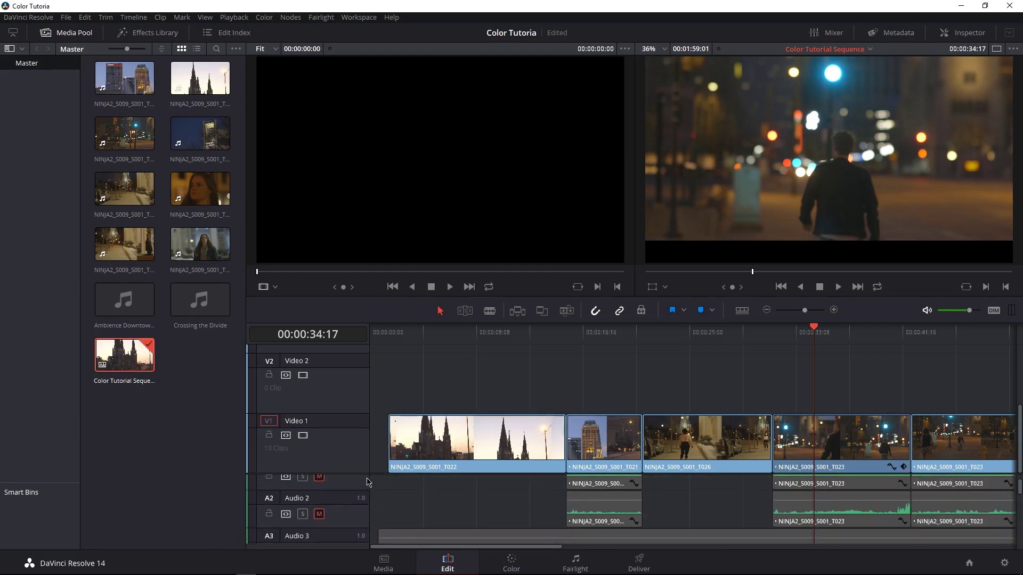
scroll(435, 505, "up", 1)
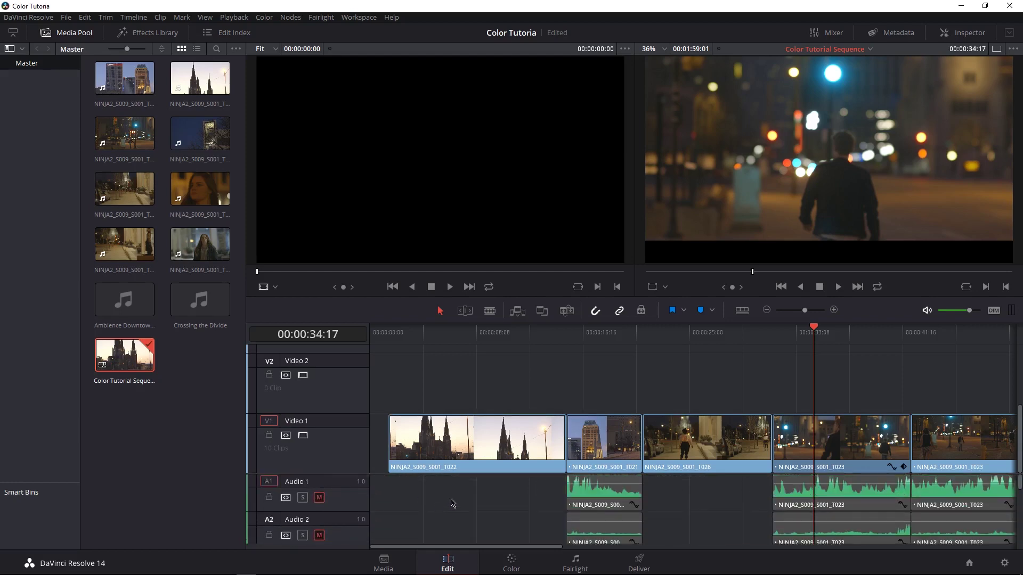
Scrub through the sequence, park the playhead at 00:00:32:22, and switch to the Color page.
left_click_drag(496, 338, 610, 341)
scroll(519, 501, "up", 1)
scroll(520, 500, "down", 1)
scroll(519, 500, "up", 1)
left_click(608, 331)
left_click_drag(608, 330, 858, 330)
left_click(790, 332)
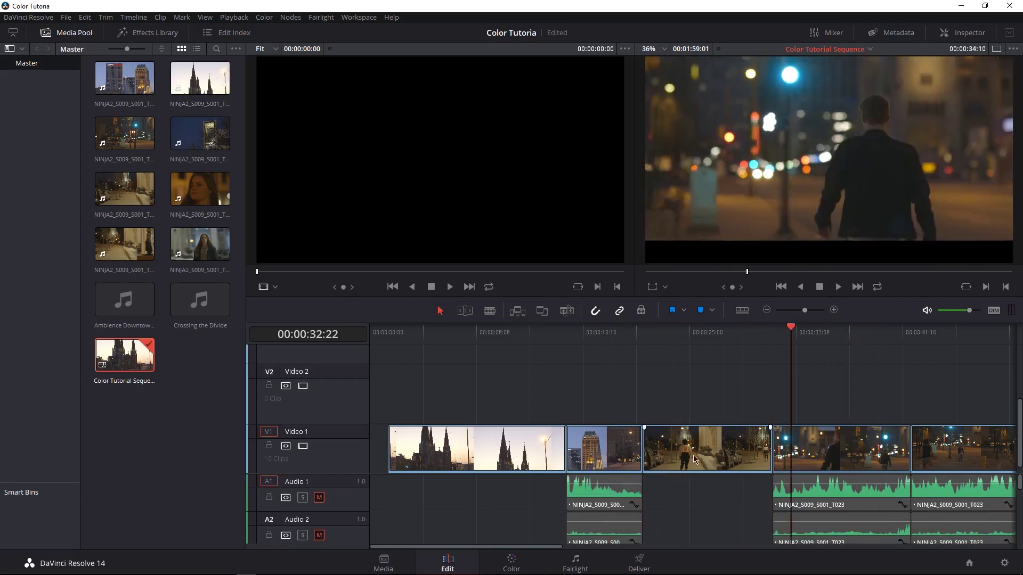
scroll(693, 459, "down", 1)
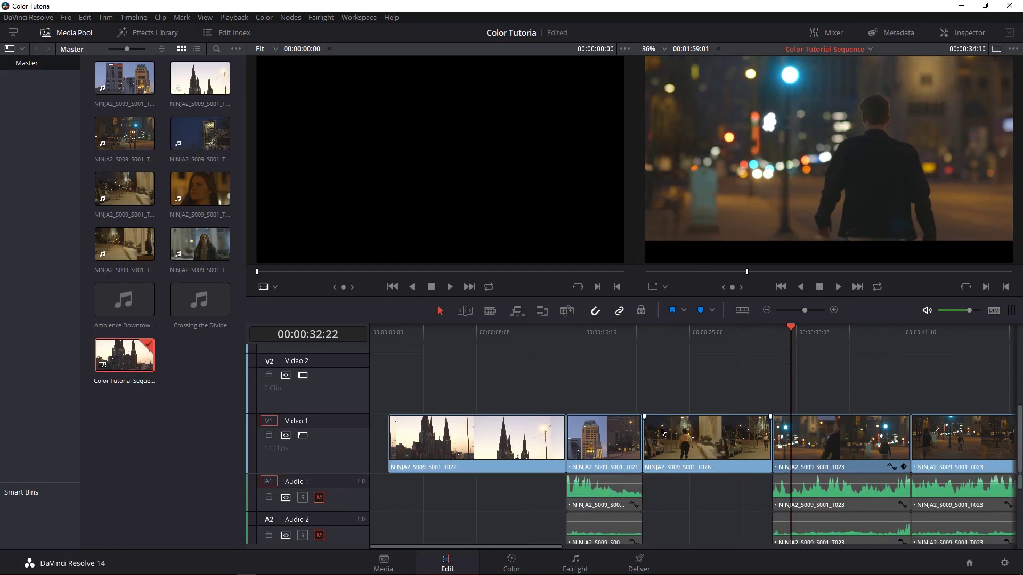
left_click(511, 563)
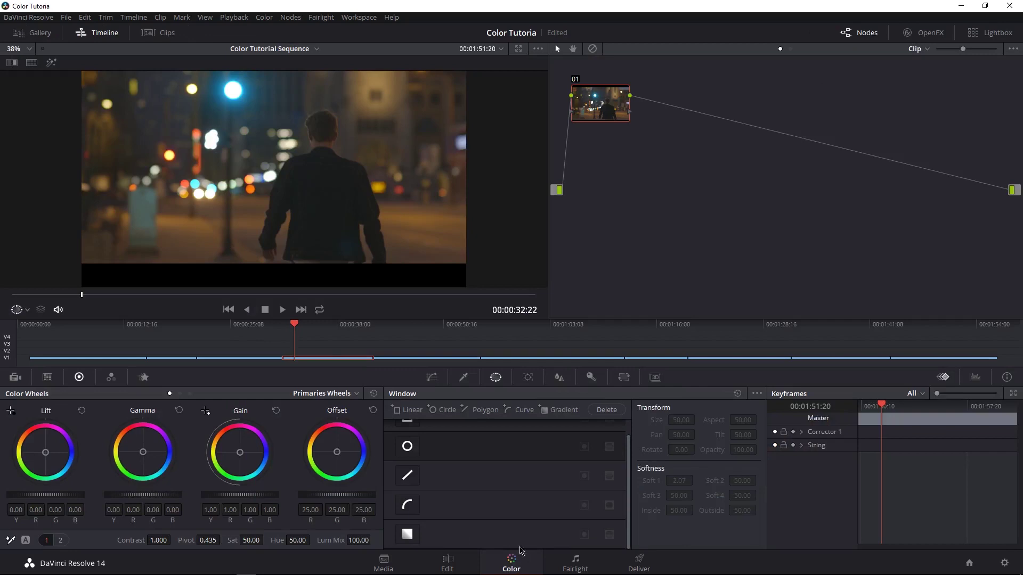
On the earlier buildings clip, add corrector node 02 in series after node 01.
left_click_drag(287, 327, 161, 330)
right_click(690, 145)
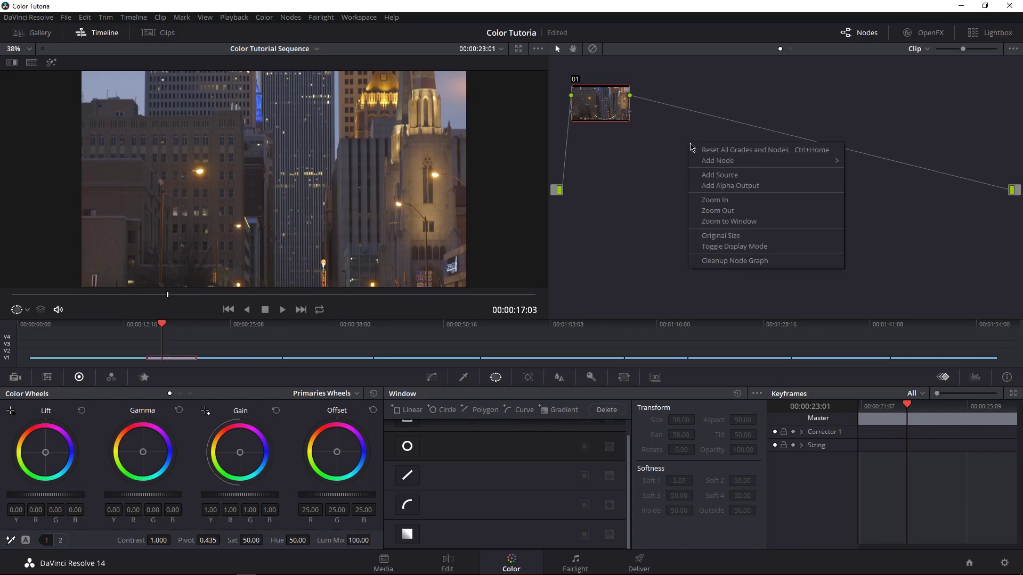
mouse_move(799, 160)
left_click(871, 162)
left_click_drag(689, 139, 709, 119)
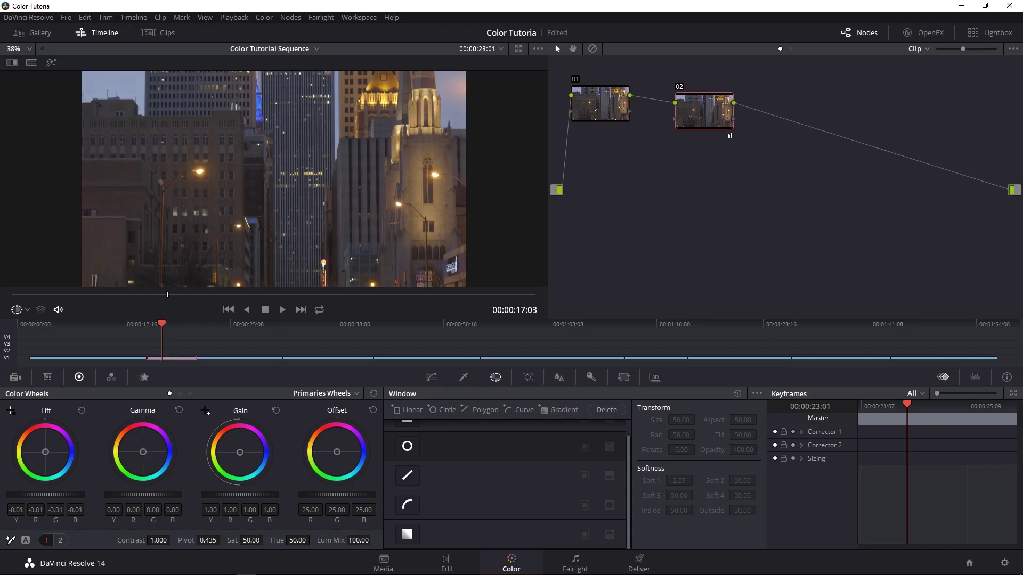
Lower Lift, raise Gain, slightly lower and rebalance Gamma, then go to the Deliver page.
left_click_drag(74, 501, 58, 501)
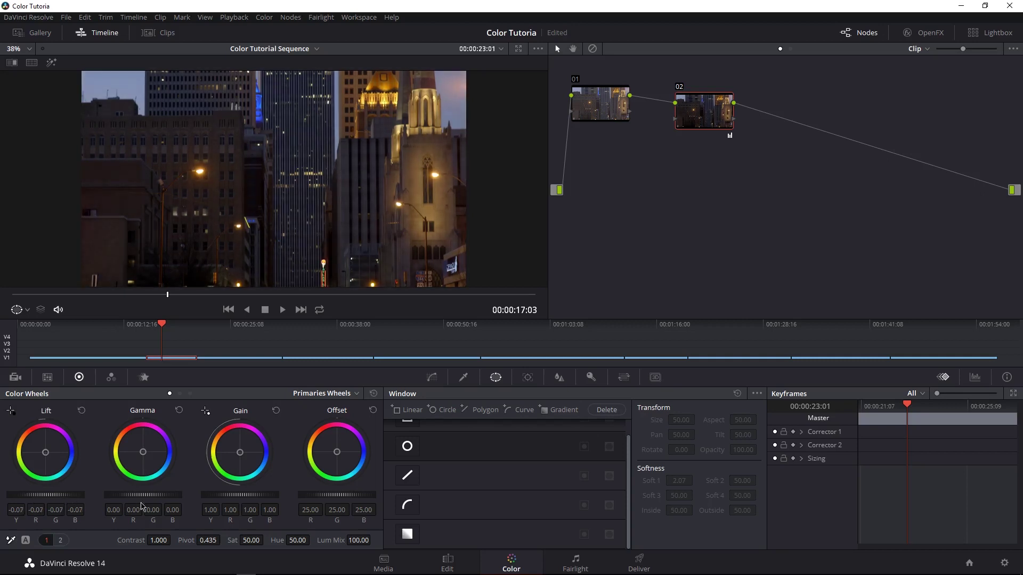
left_click_drag(239, 495, 267, 495)
left_click_drag(142, 495, 140, 495)
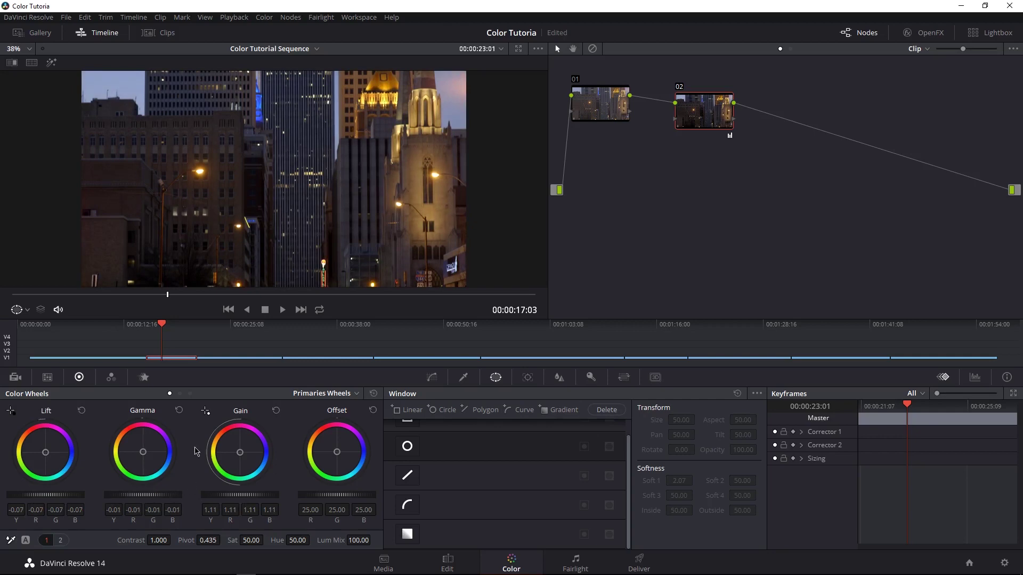
left_click_drag(142, 456, 142, 452)
left_click_drag(161, 326, 247, 340)
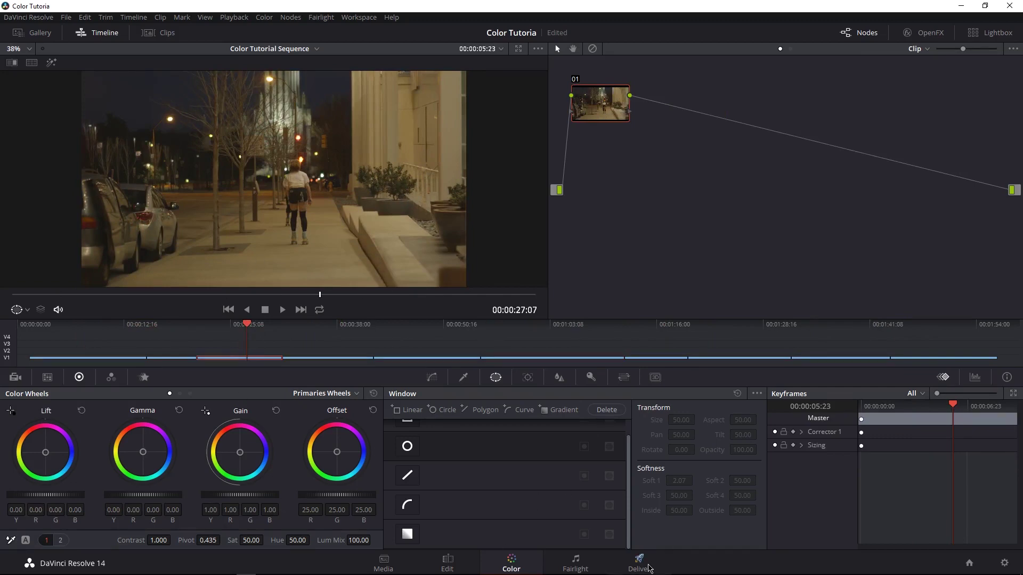
left_click(639, 563)
Queue the Color Tutorial Sequence as a Premiere XML job and render it, overwriting existing files.
key("Home")
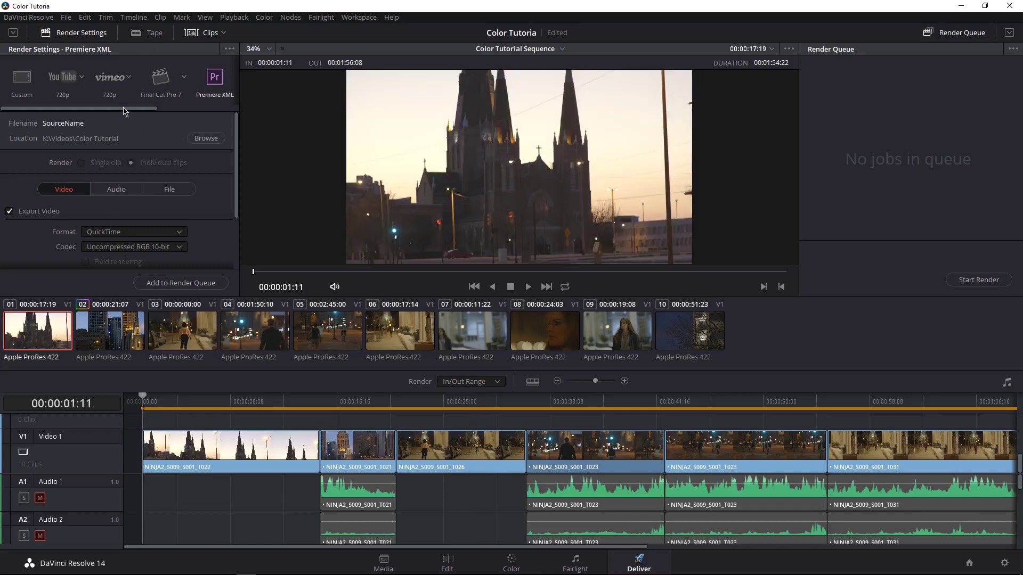
left_click_drag(126, 109, 101, 106)
scroll(90, 77, "right", 3)
scroll(90, 78, "left", 3)
scroll(91, 77, "right", 3)
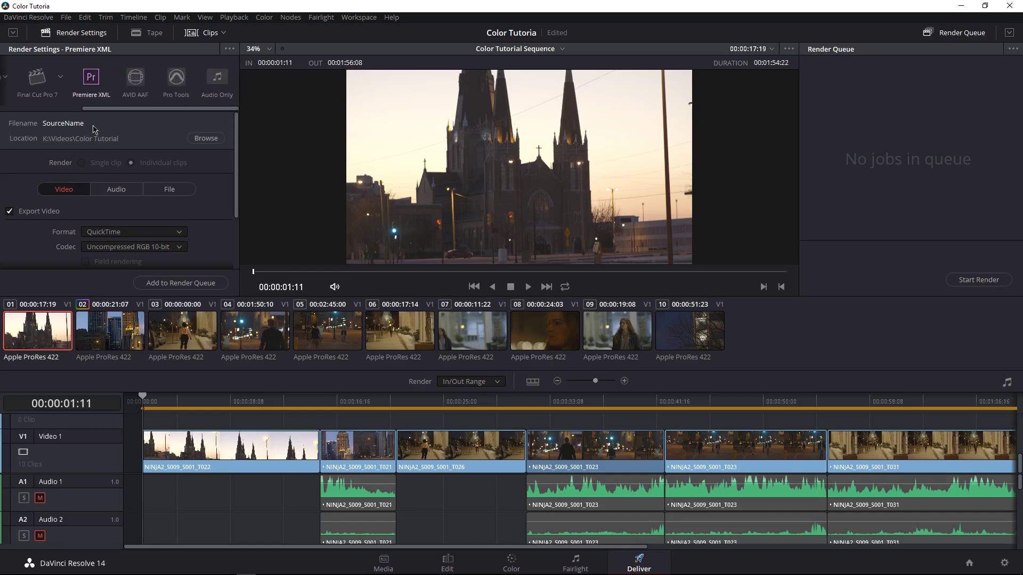
left_click(178, 283)
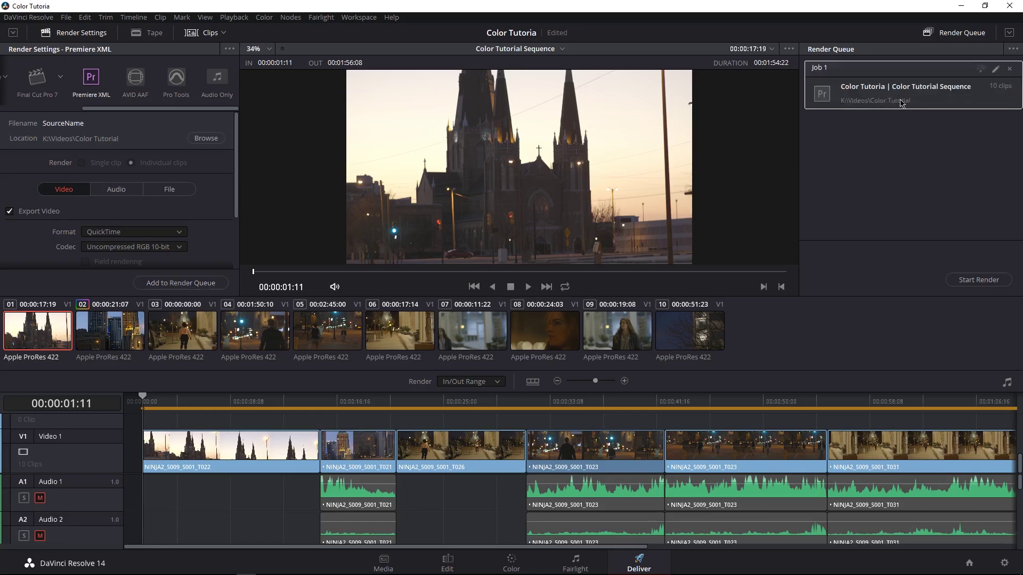
left_click(972, 281)
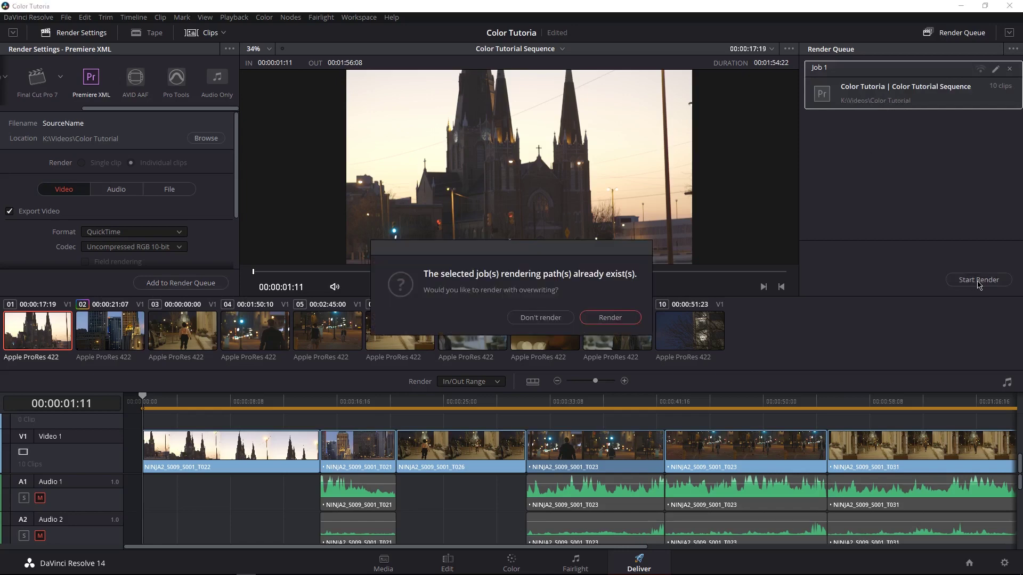
left_click(609, 317)
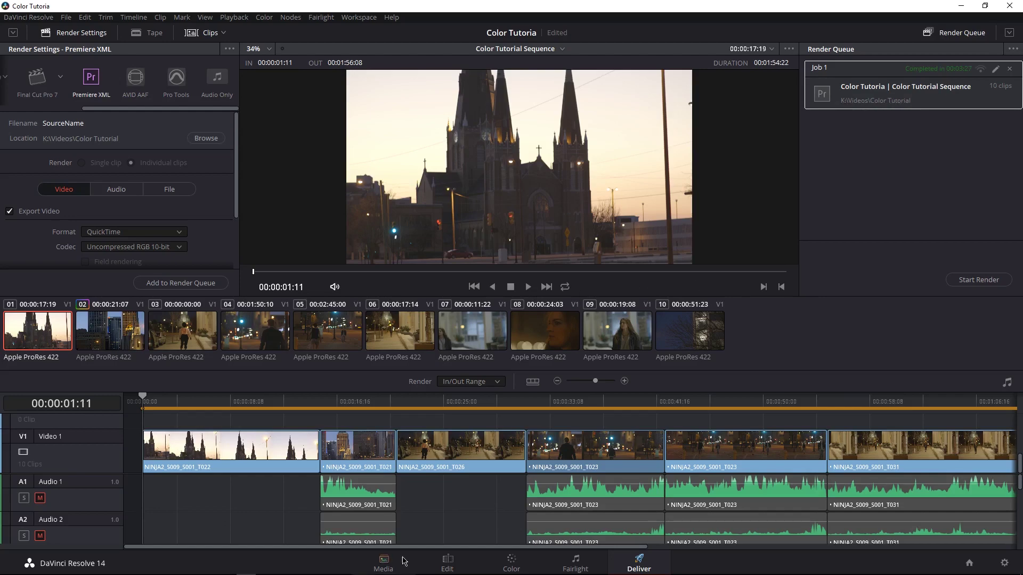
In Premiere Pro, import Color Tutorial Sequence.20180407143358 from K:\Videos\Color Tutorial.
left_click(213, 568)
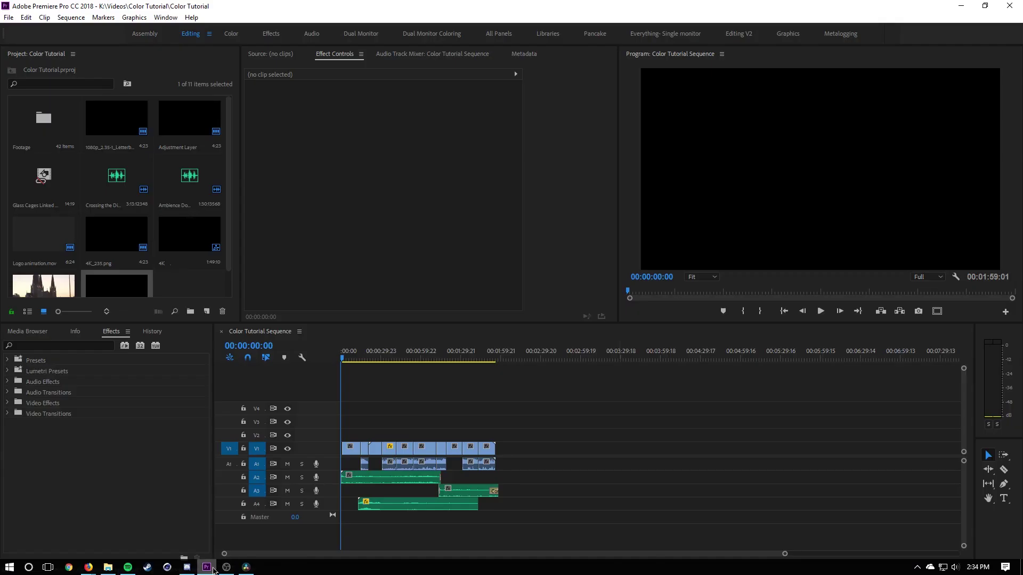
double_click(204, 280)
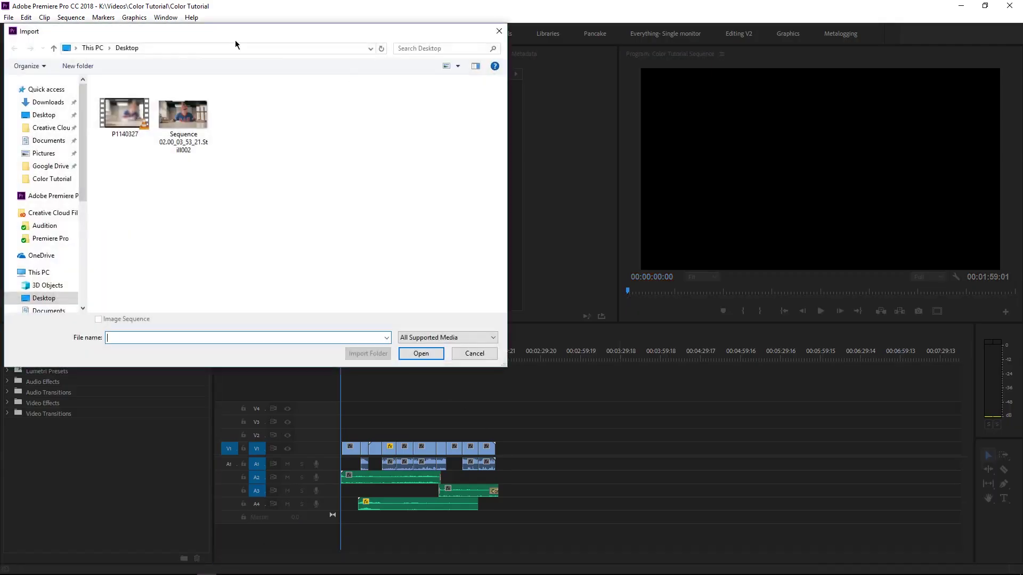
scroll(64, 271, "down", 4)
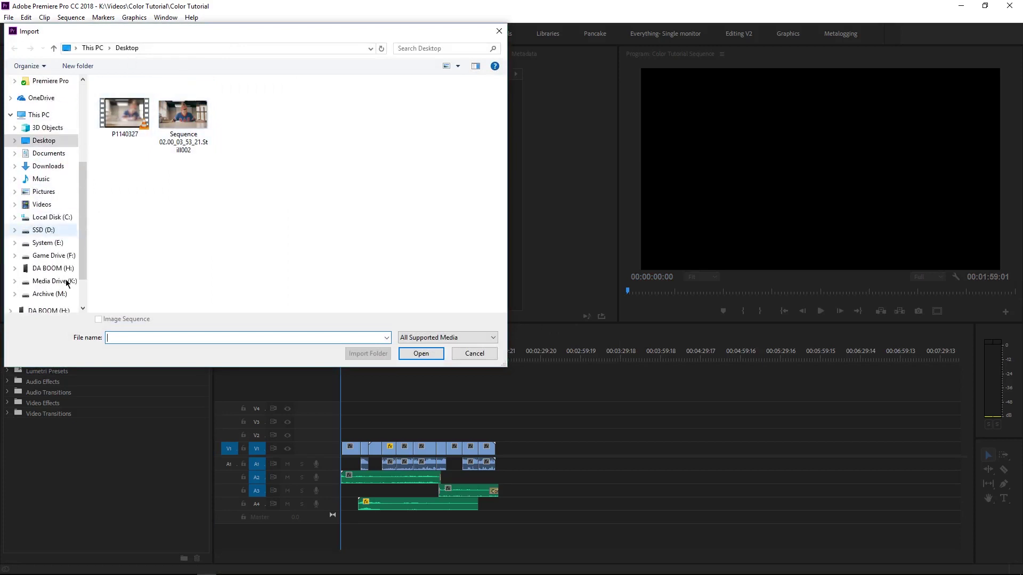
left_click(54, 282)
left_click(140, 121)
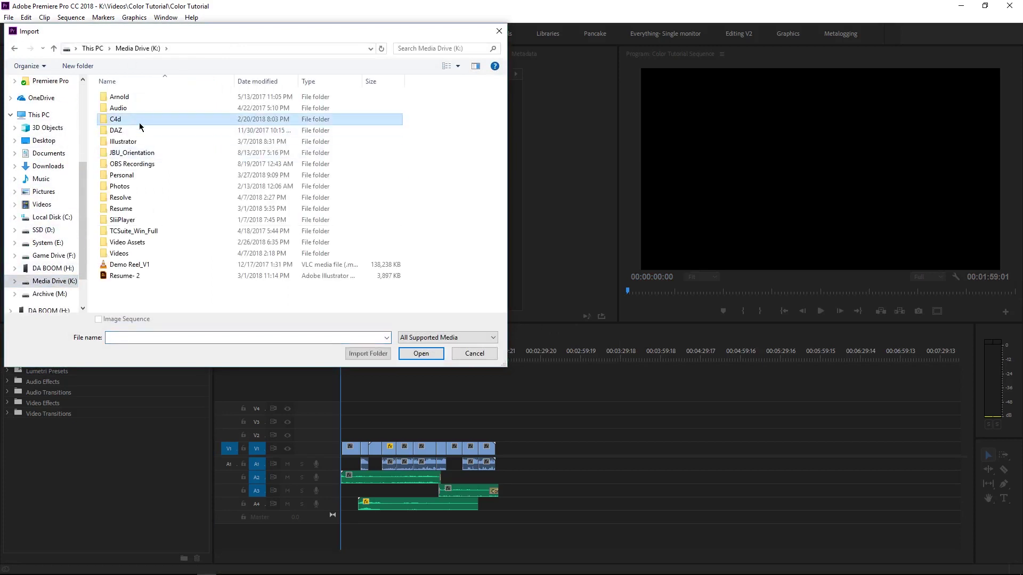
double_click(128, 254)
double_click(139, 120)
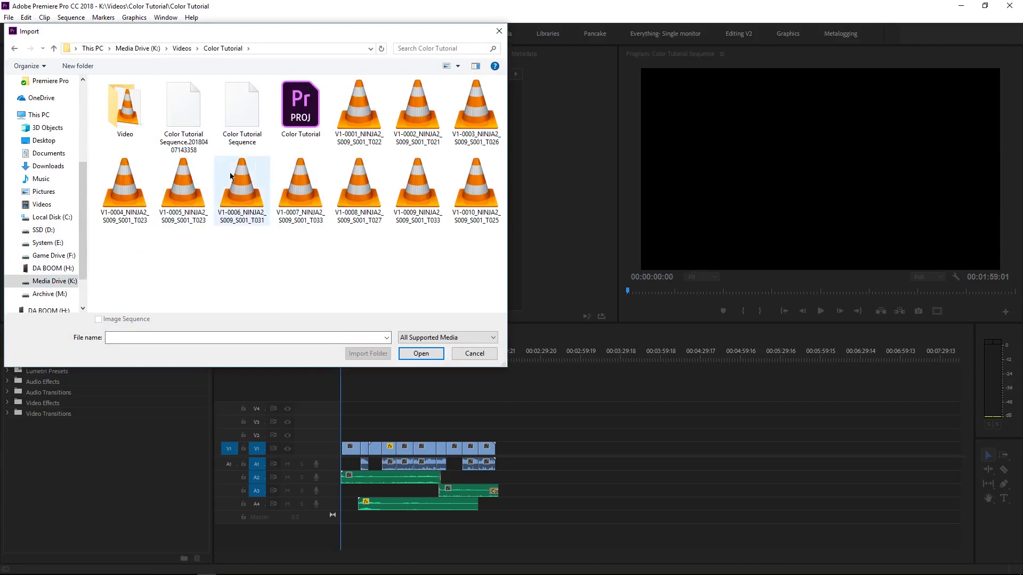
left_click(177, 143)
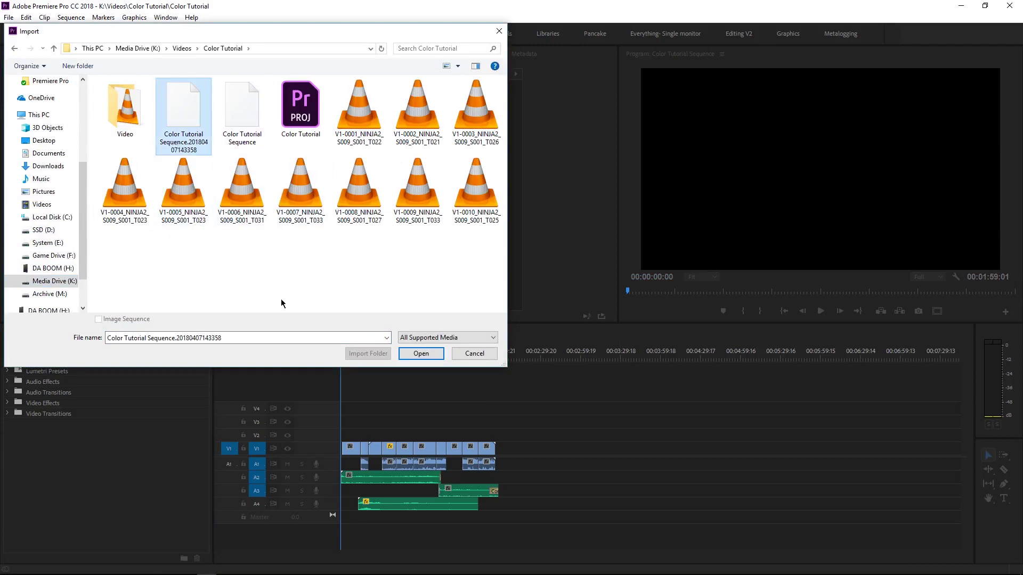
left_click(420, 353)
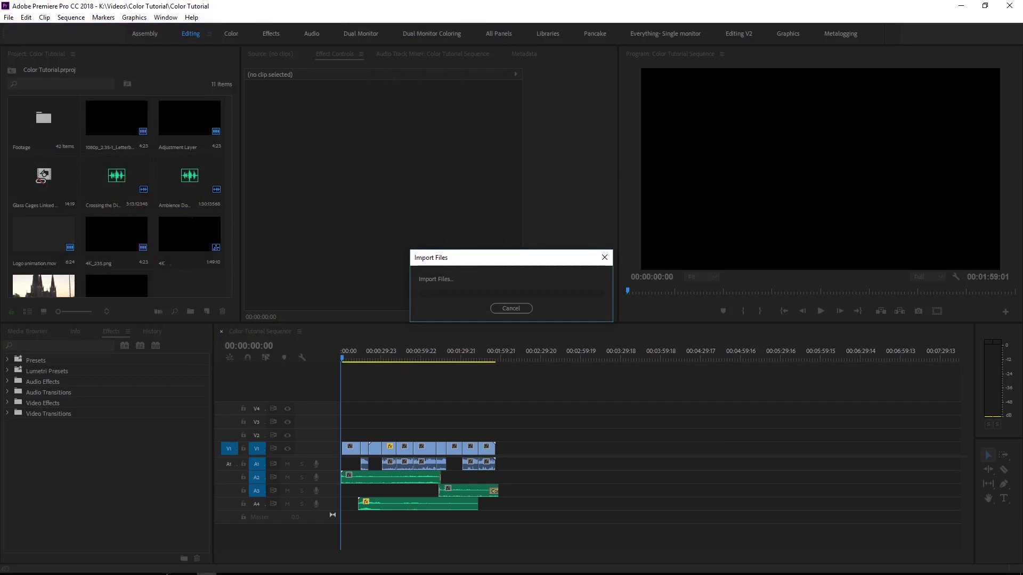
left_click(108, 567)
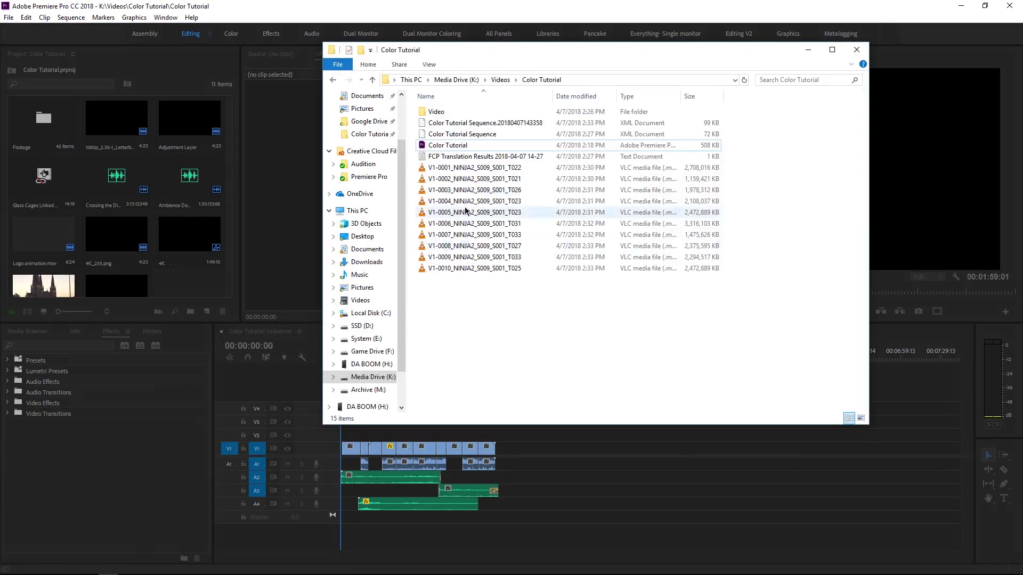
left_click(490, 169)
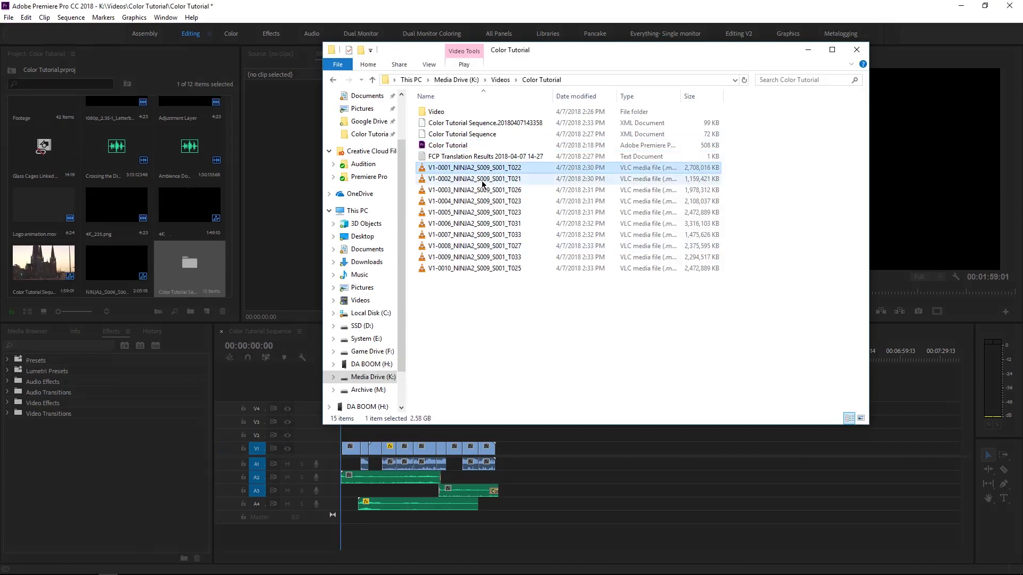
left_click(488, 201)
left_click(512, 223)
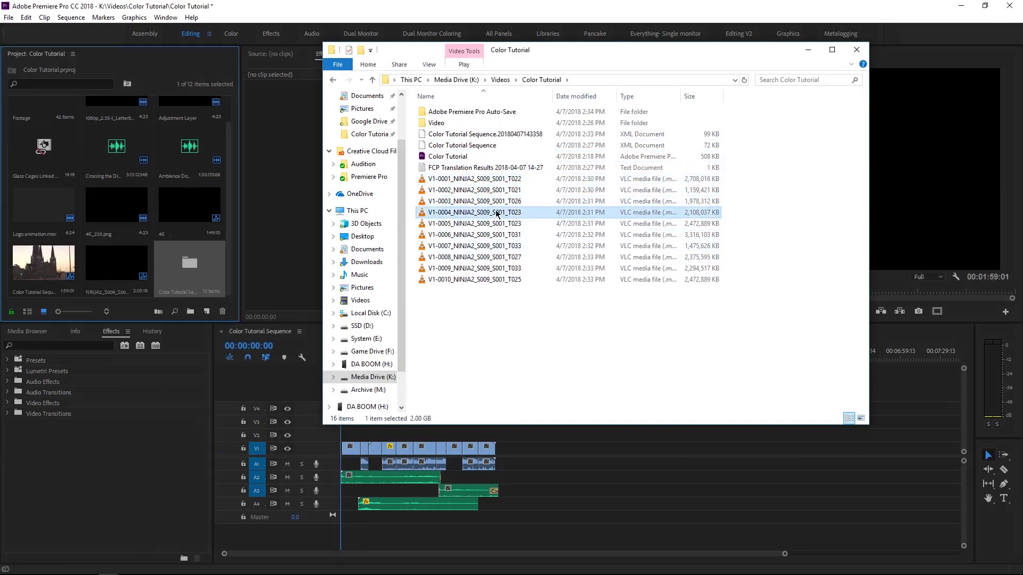
left_click(501, 235)
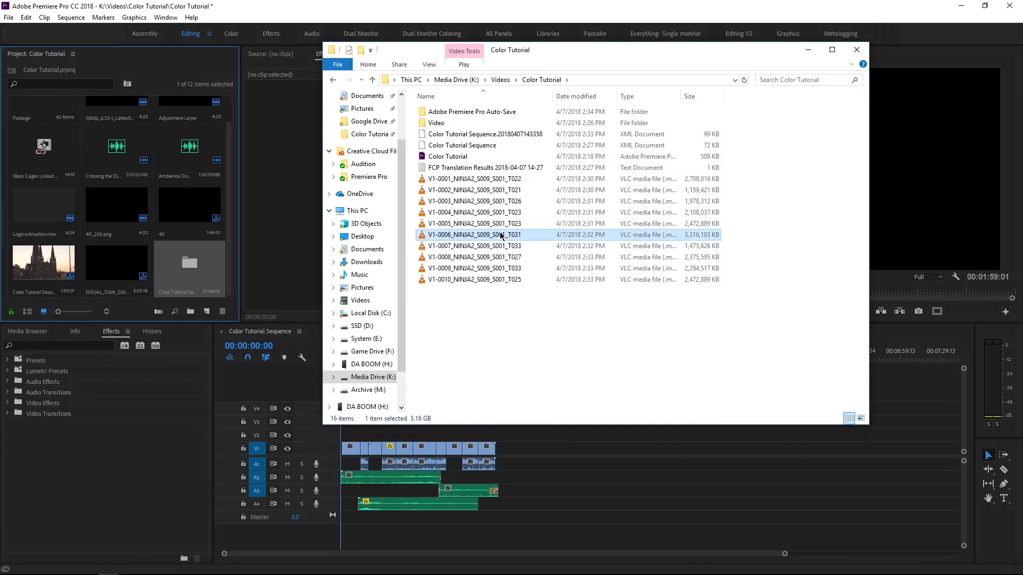
left_click(496, 246)
left_click(492, 258)
left_click(491, 268)
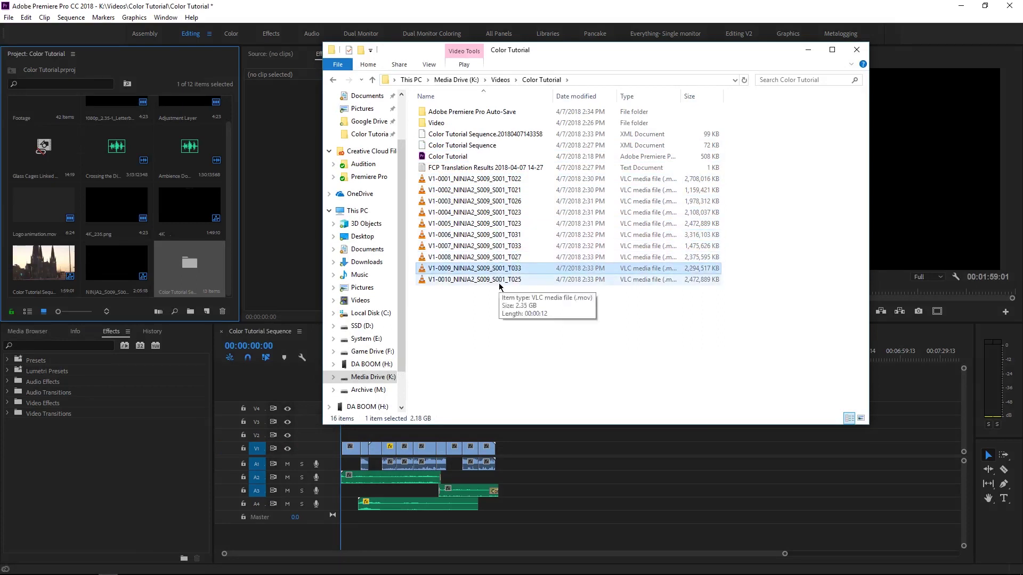
left_click(491, 280)
left_click(491, 317)
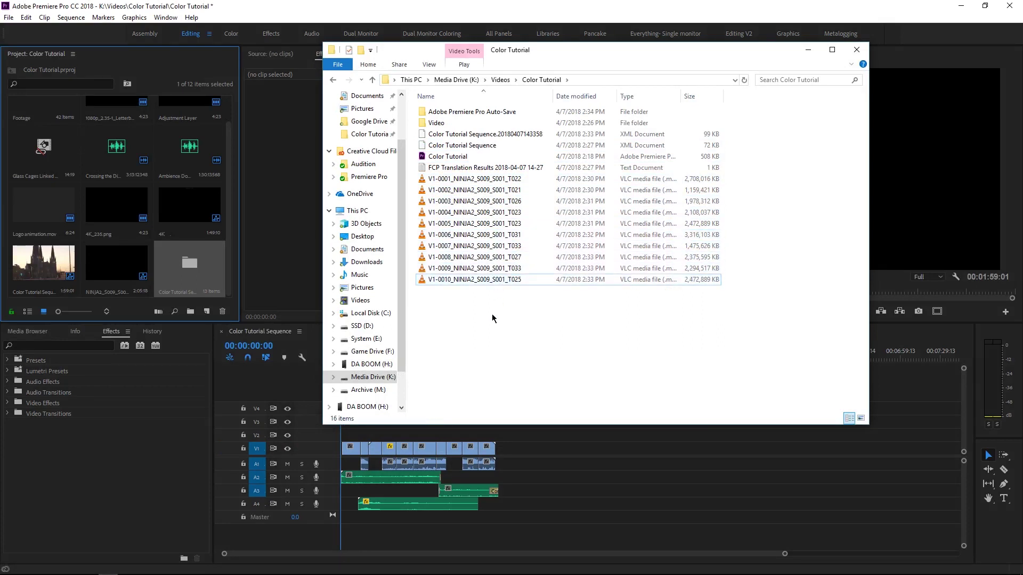
left_click(490, 280)
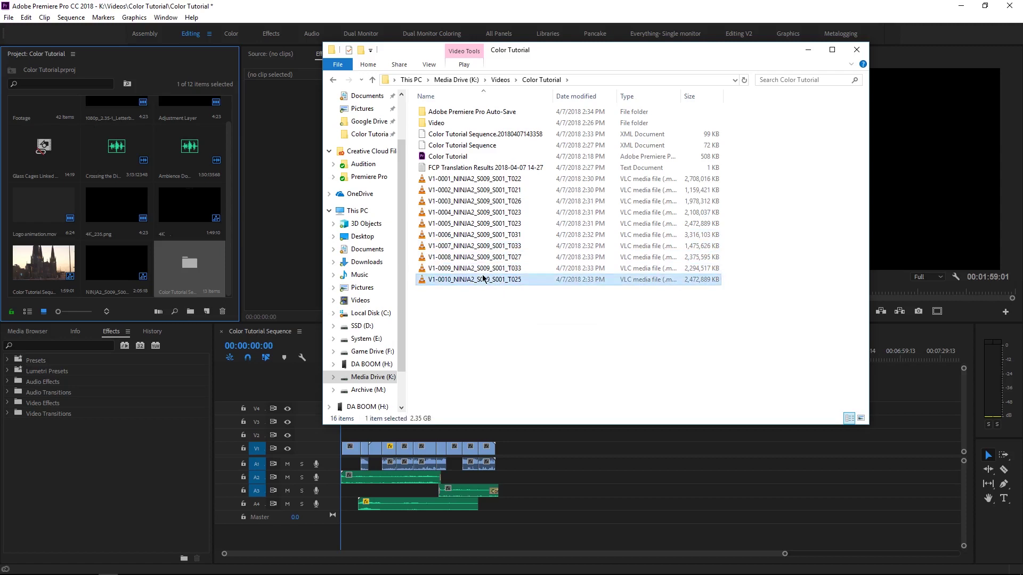
left_click(485, 268)
left_click(485, 307)
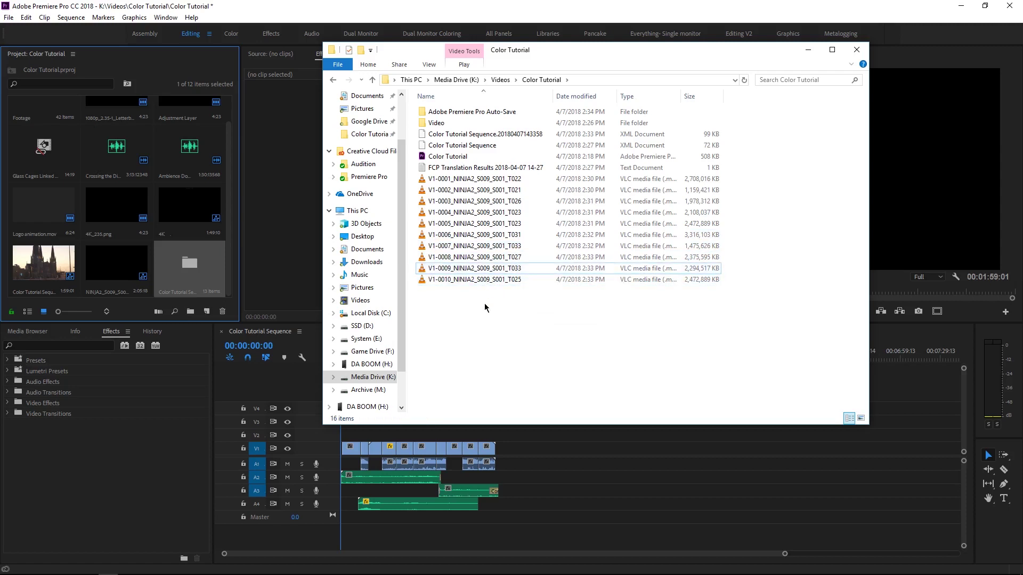
left_click(806, 52)
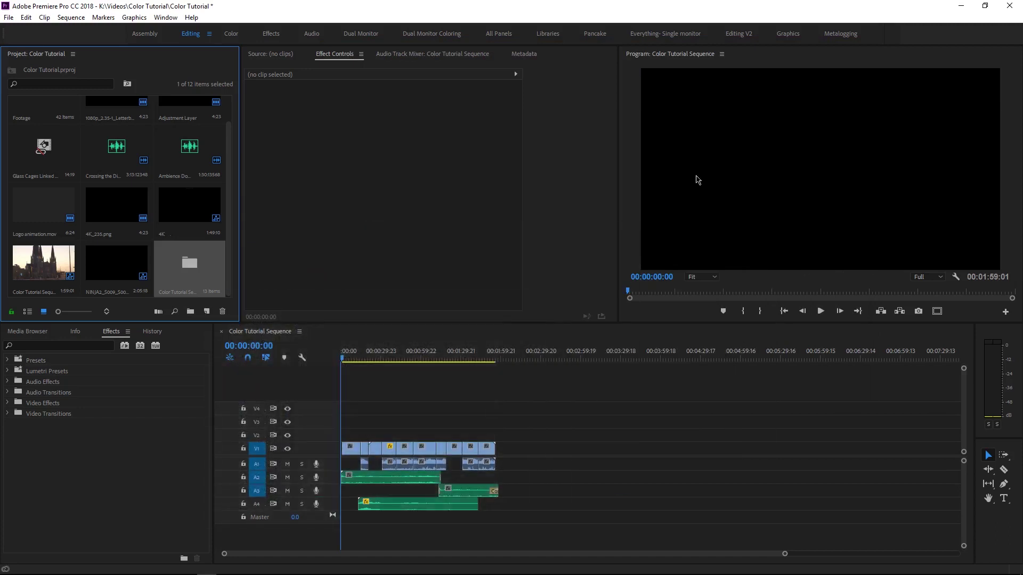
Open the imported bin, load Color Tutorial Sequence (Resolve) as a timeline, and close the bin.
left_click(336, 391)
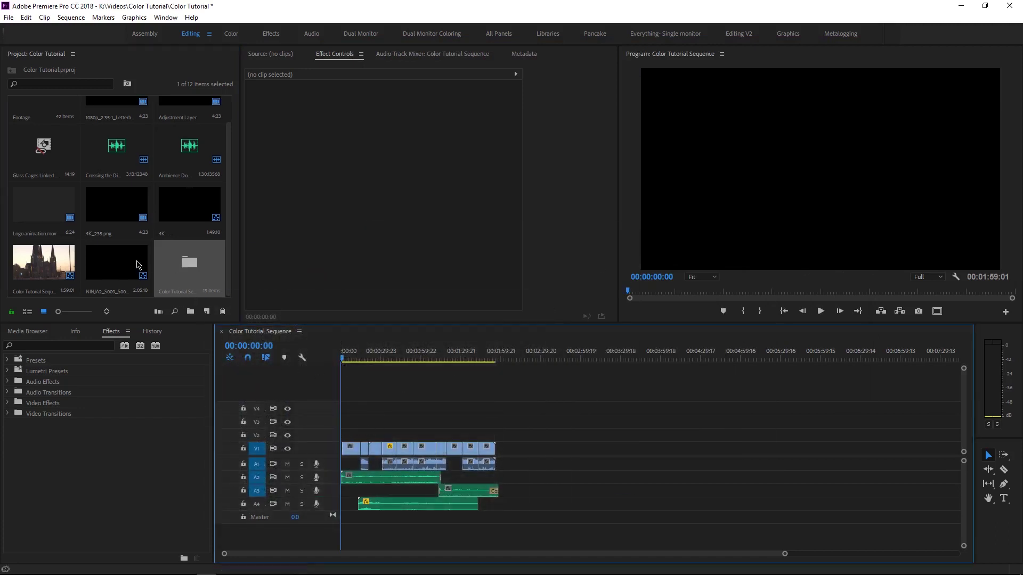
double_click(173, 264)
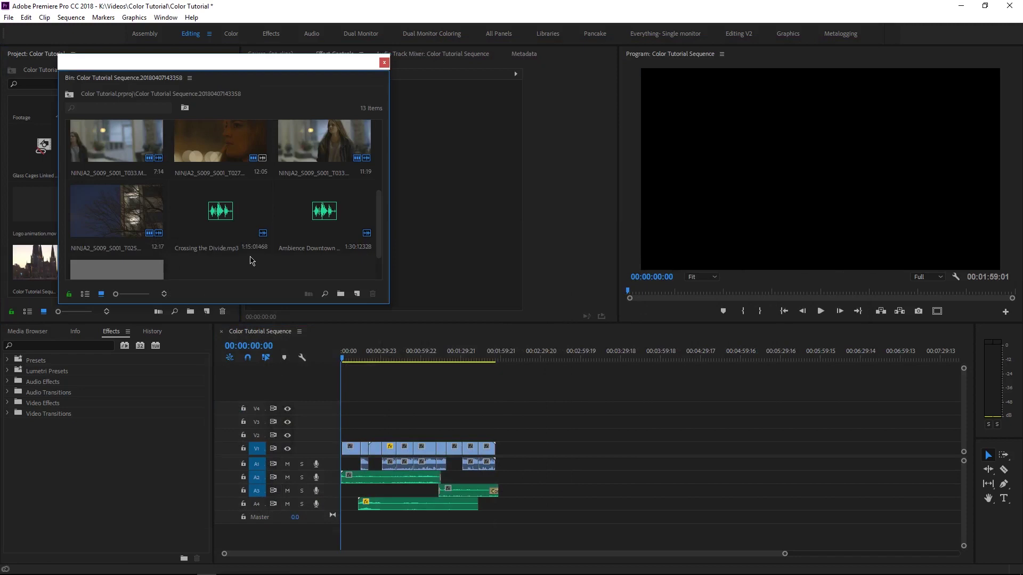
scroll(212, 268, "down", 1)
double_click(123, 240)
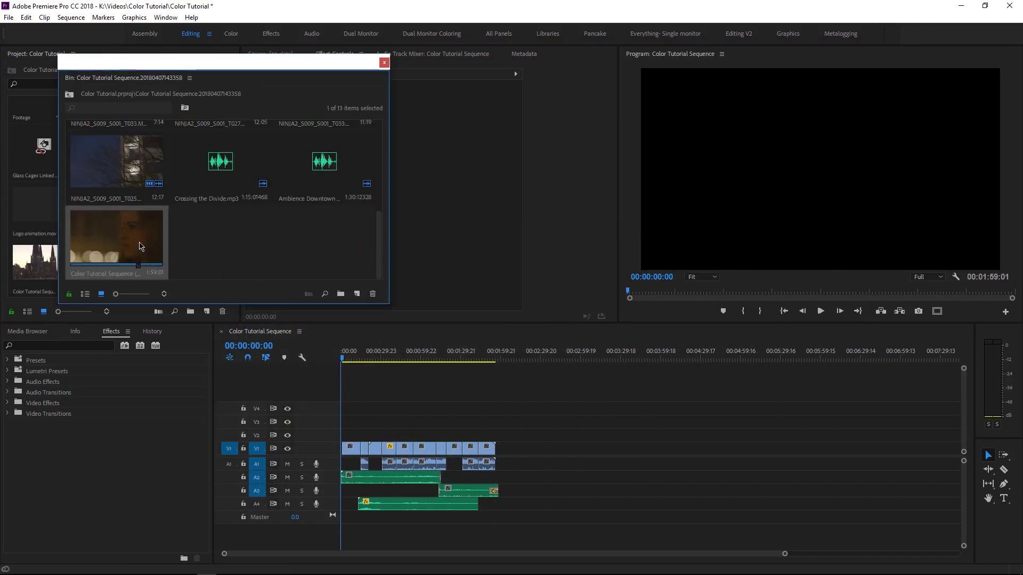
left_click(382, 64)
Scrub between the city clip at 00:00:16:14 and the church spires, then deselect clips.
left_click(384, 358)
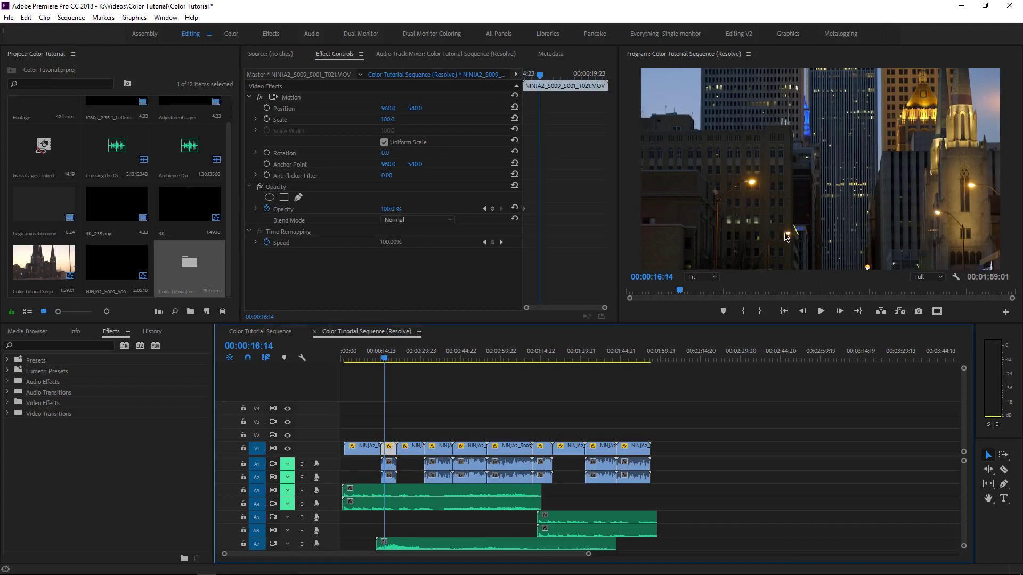
left_click(381, 359)
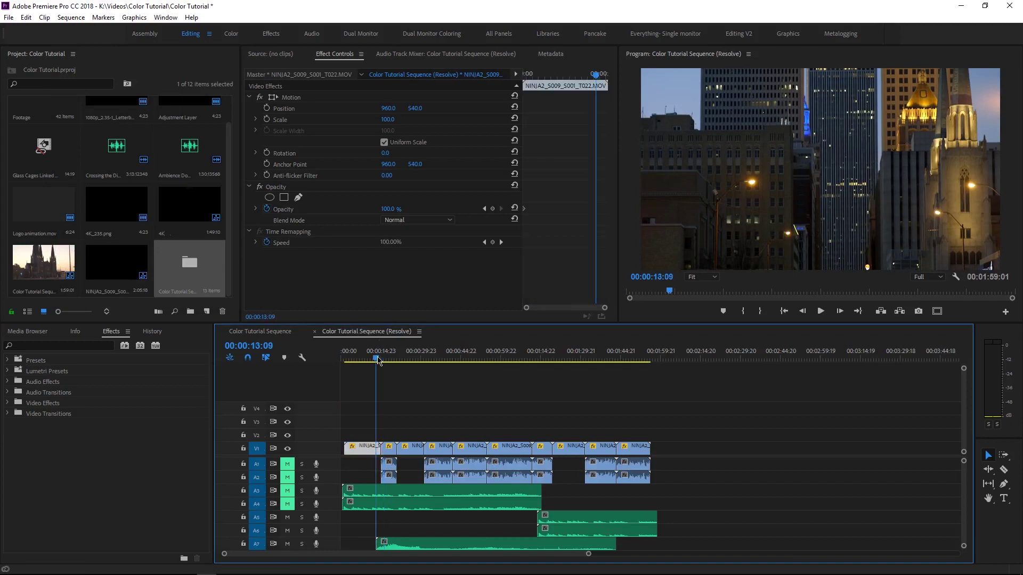
left_click(384, 360)
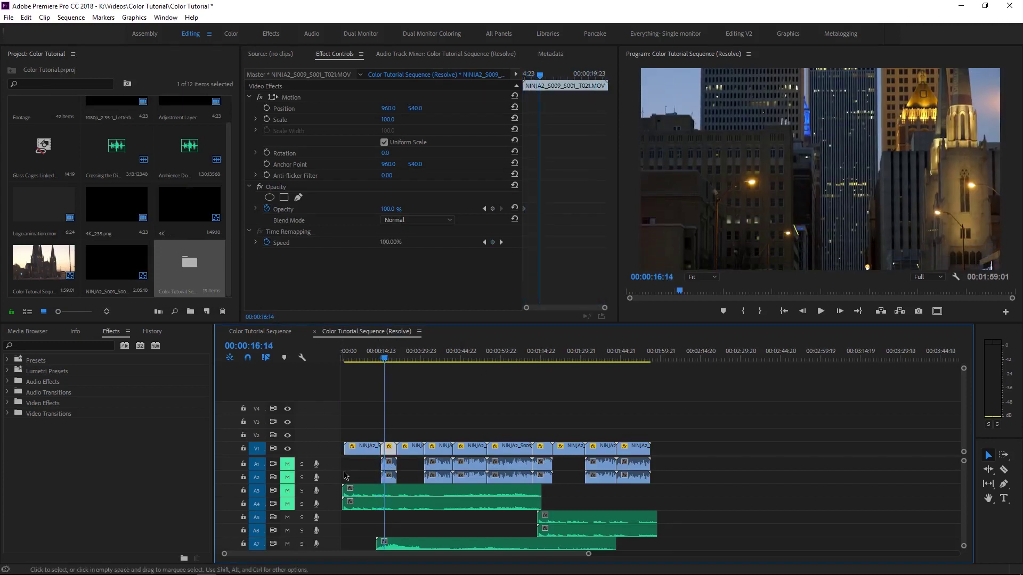
scroll(352, 473, "down", 2)
scroll(352, 473, "up", 2)
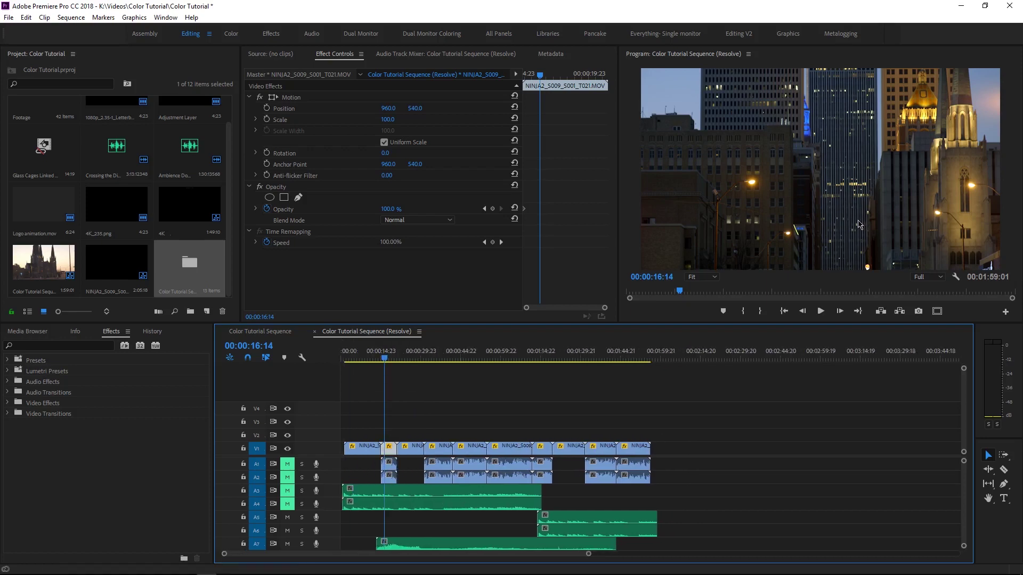
mouse_move(384, 353)
left_mouse_down()
mouse_move(473, 352)
mouse_move(393, 353)
left_mouse_up()
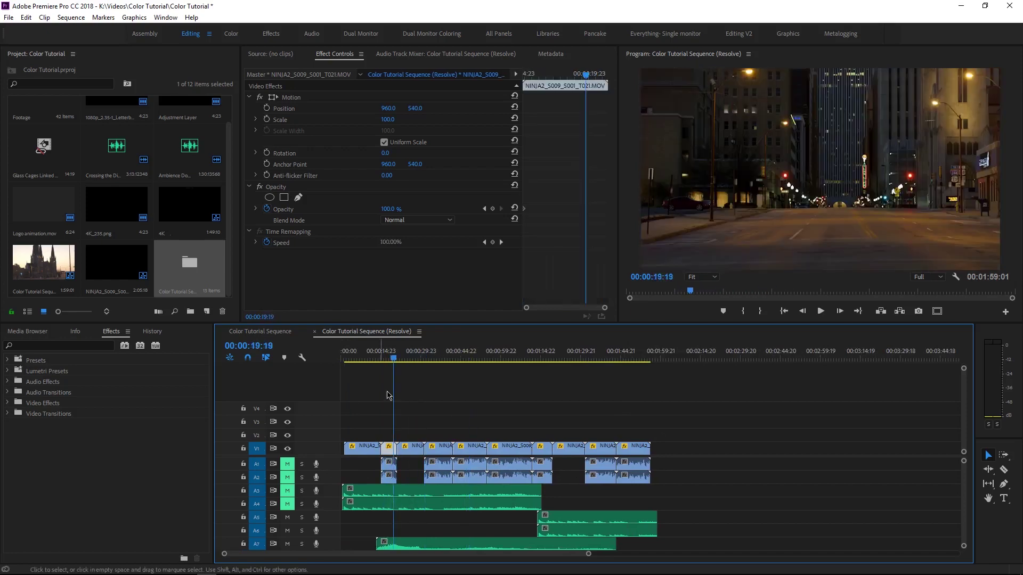
left_click(414, 389)
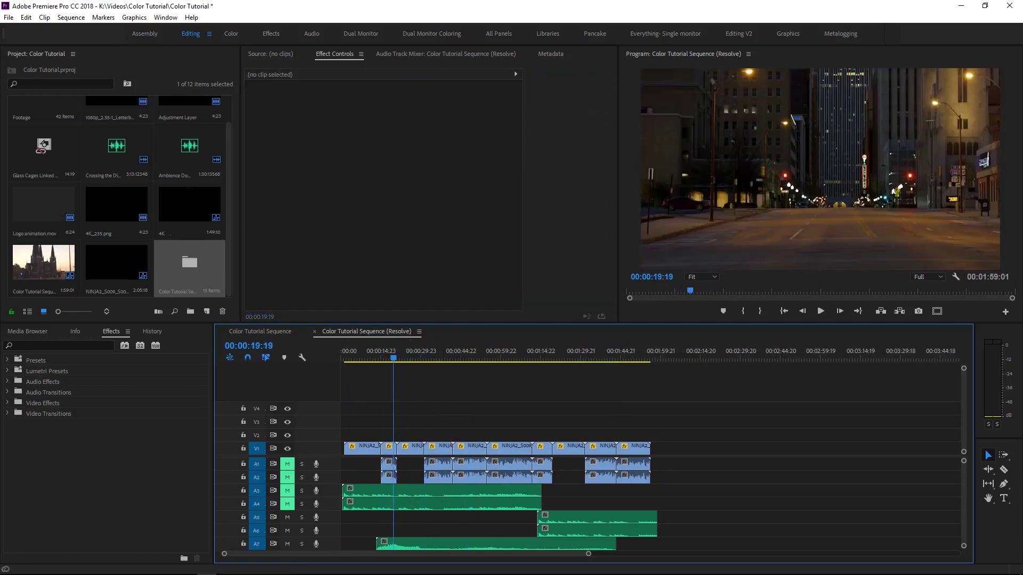
left_click_drag(394, 356, 513, 360)
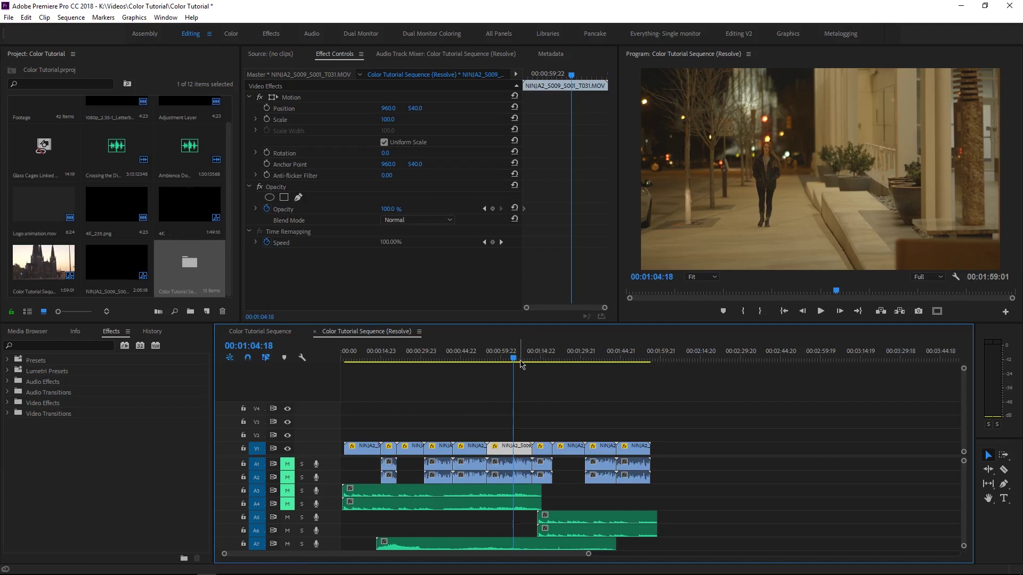
left_click_drag(521, 360, 547, 357)
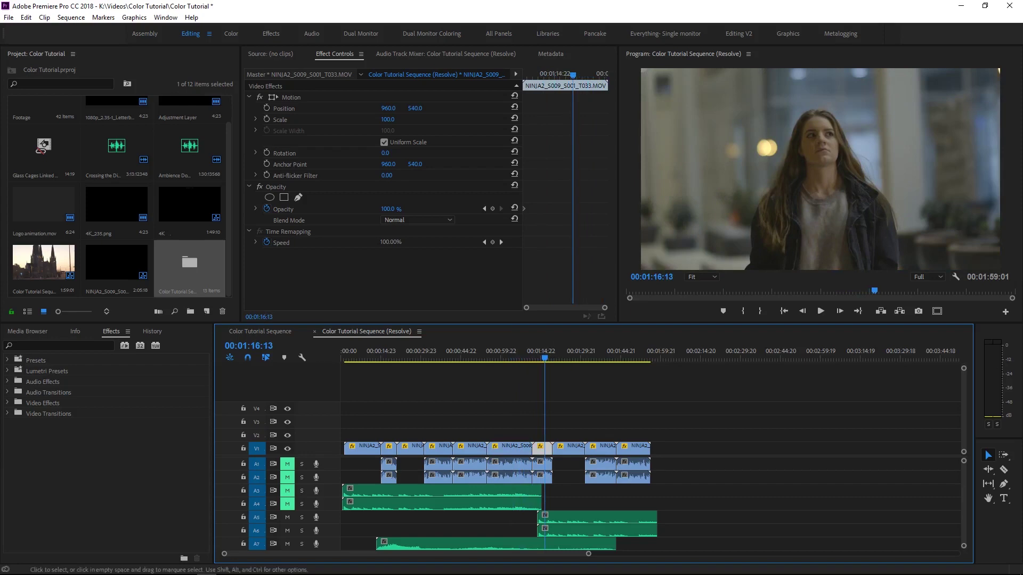